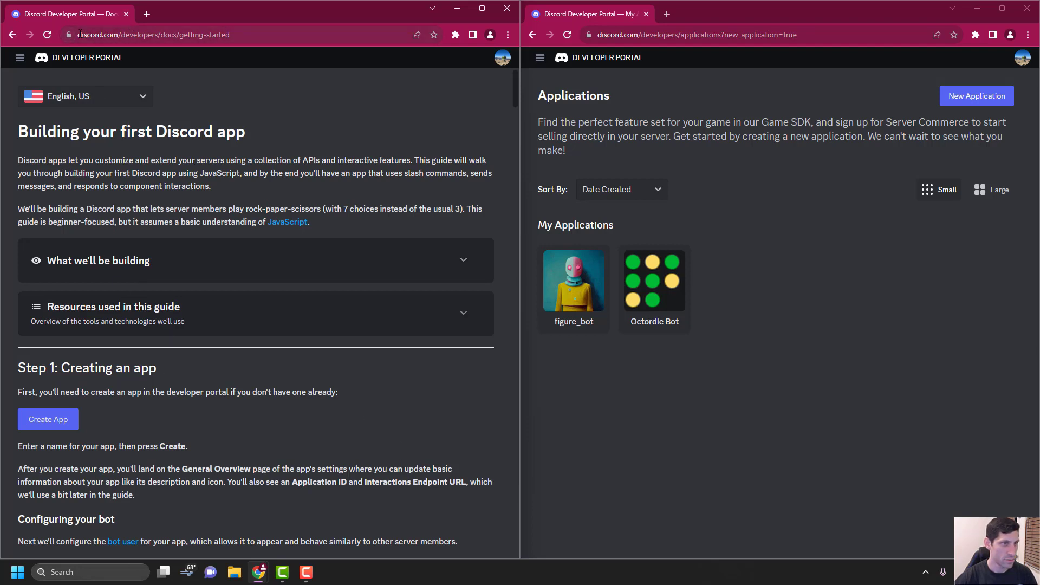
drag(78, 35, 232, 42)
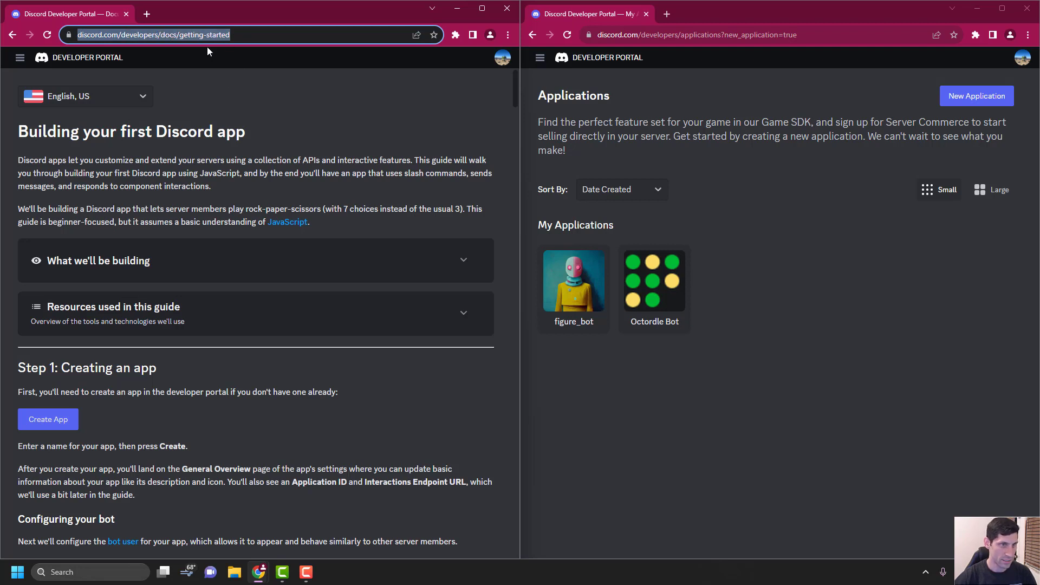
scroll(219, 192, down, 1)
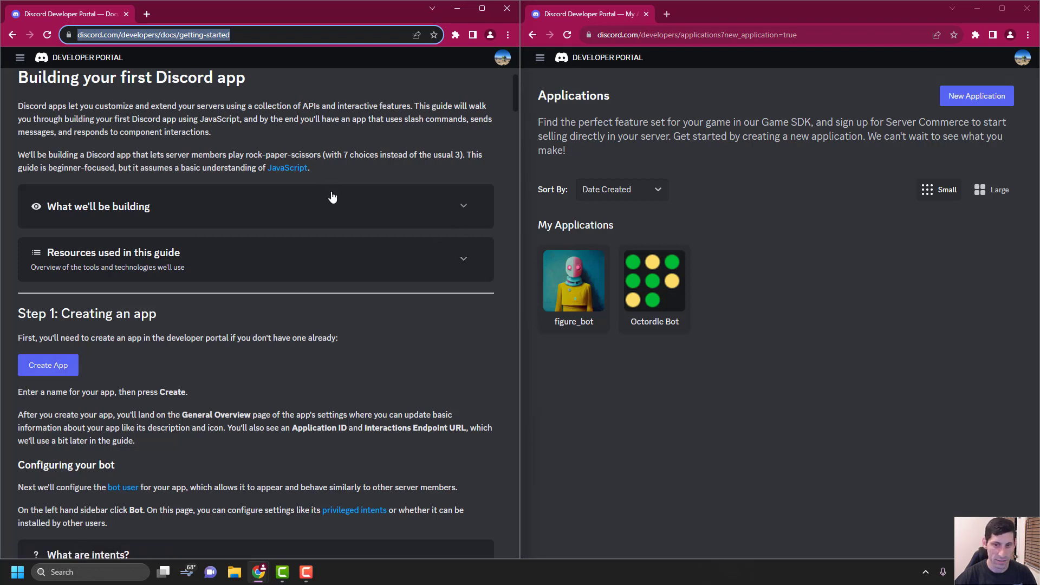
right_click(64, 372)
click(76, 379)
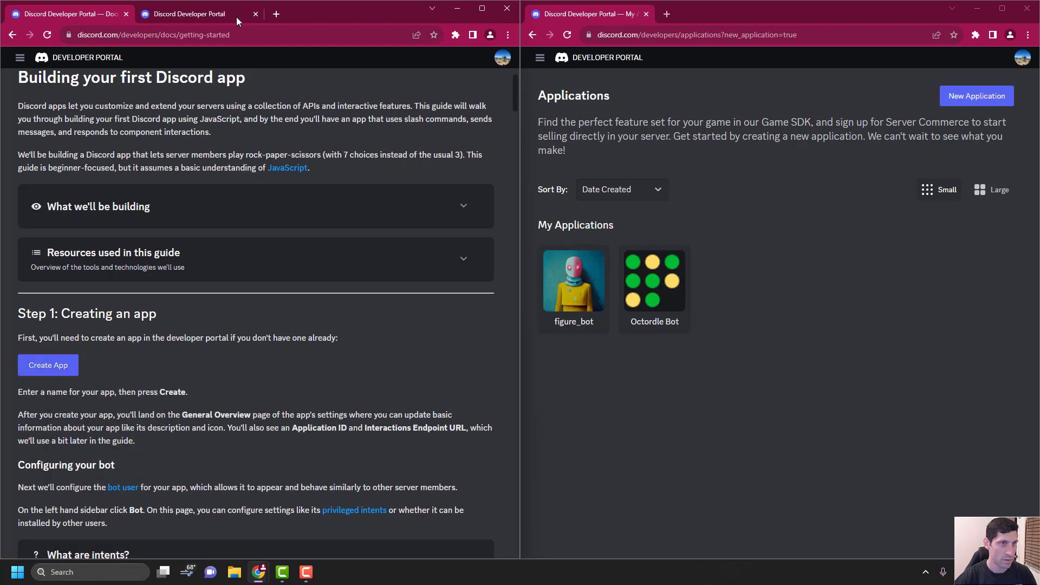
drag(237, 18, 374, 129)
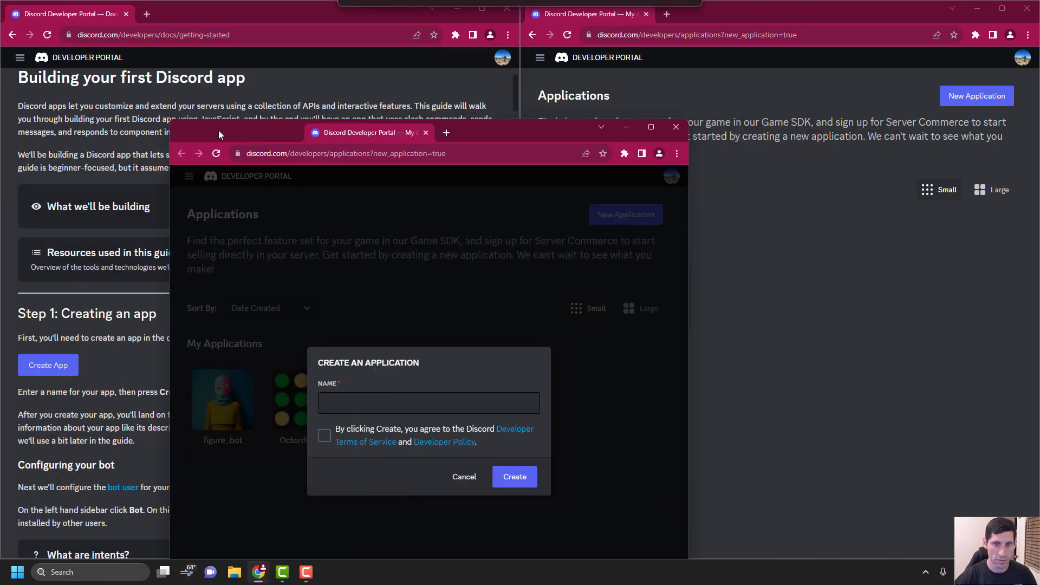
drag(219, 130, 818, 175)
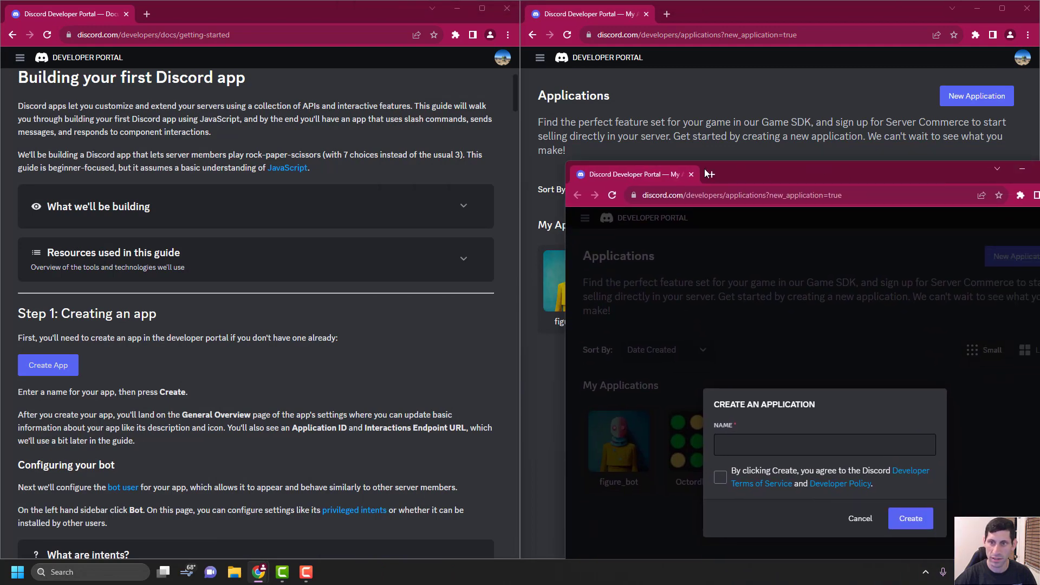
click(691, 174)
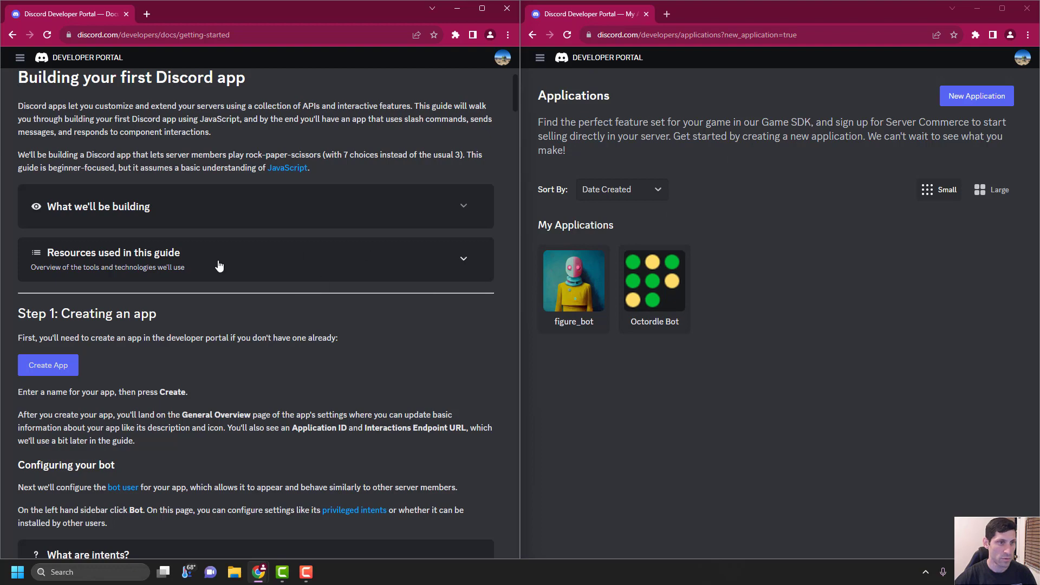
drag(48, 108, 216, 156)
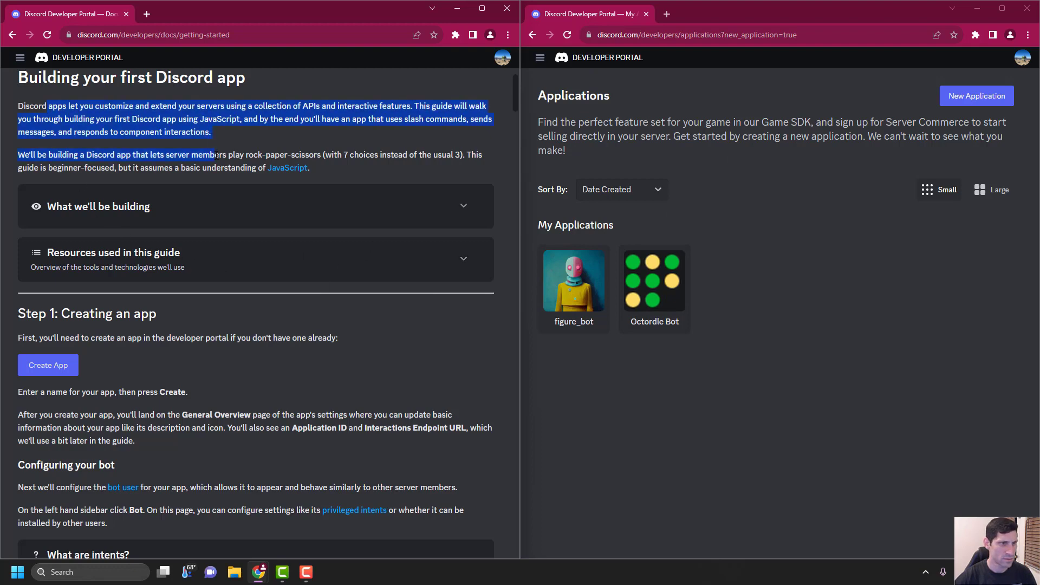
click(151, 340)
Step: Switch to the Discord desktop app and dismiss the dialog that appears at startup
key(super)
text(discord)
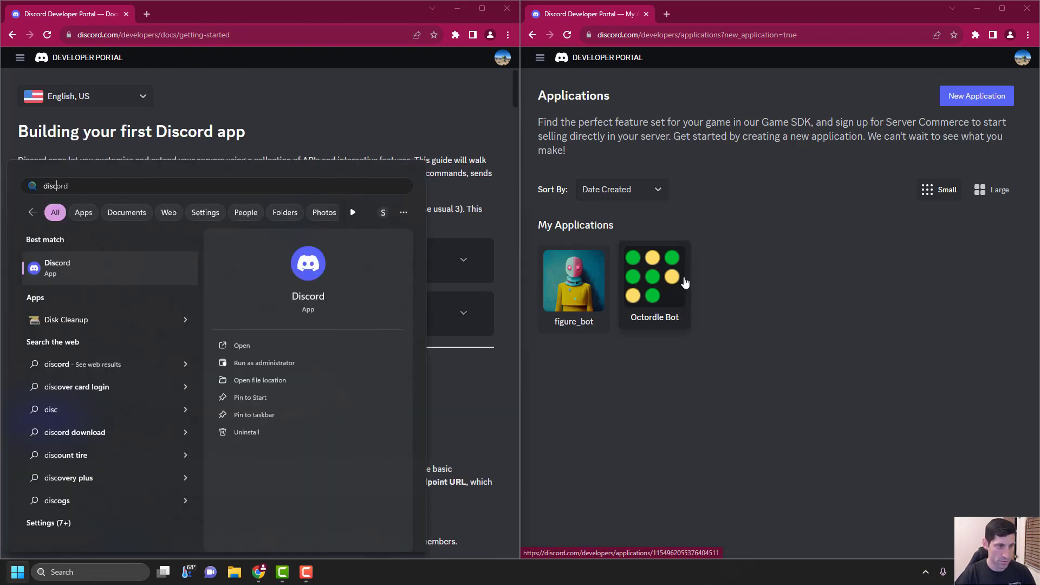
key(Return)
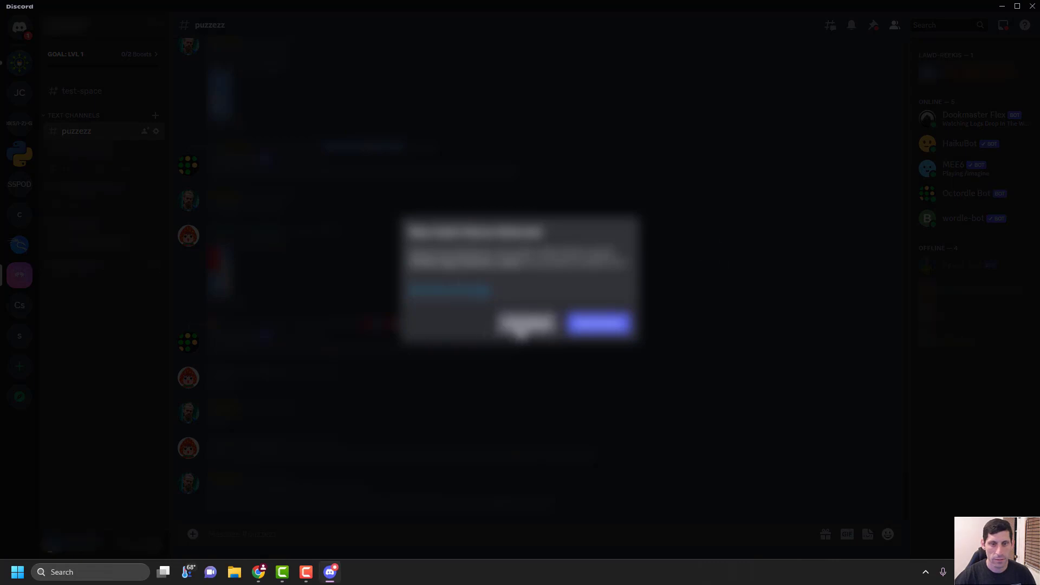
click(522, 328)
Step: Check the Developer Mode setting in Discord's Advanced user settings, then minimize the app
click(158, 550)
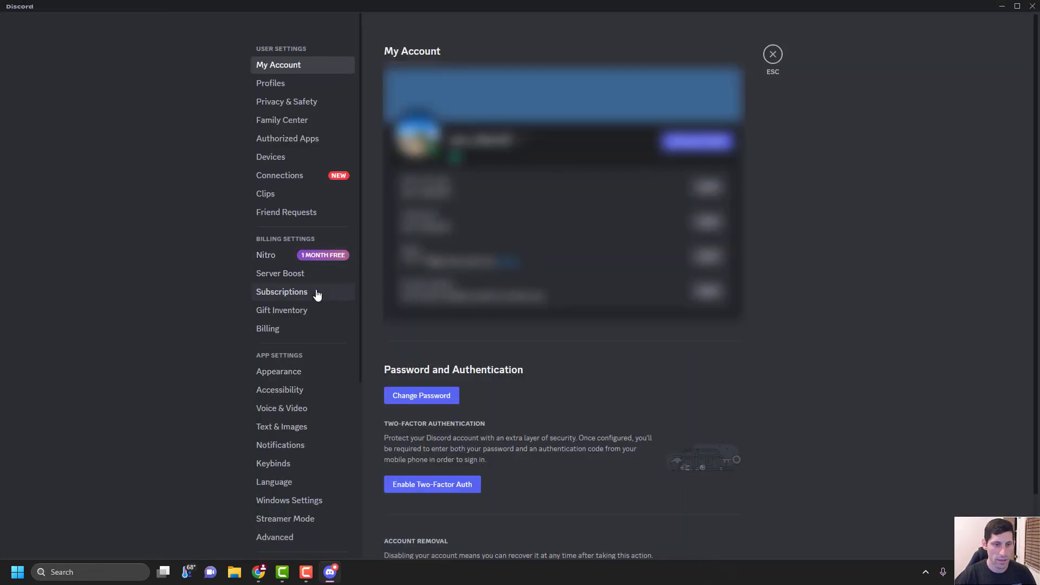
scroll(317, 295, down, 3)
click(286, 381)
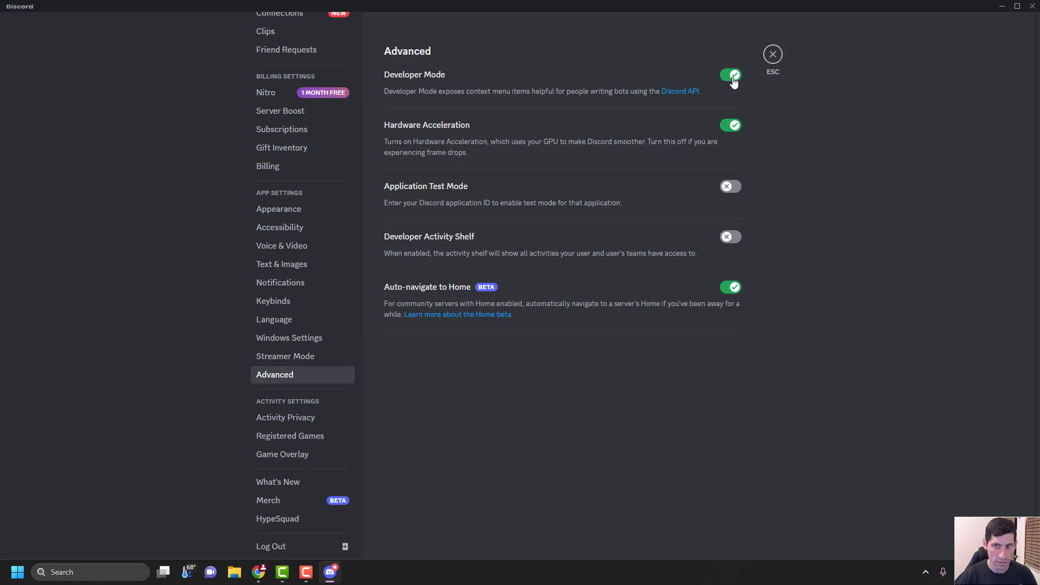
click(1002, 7)
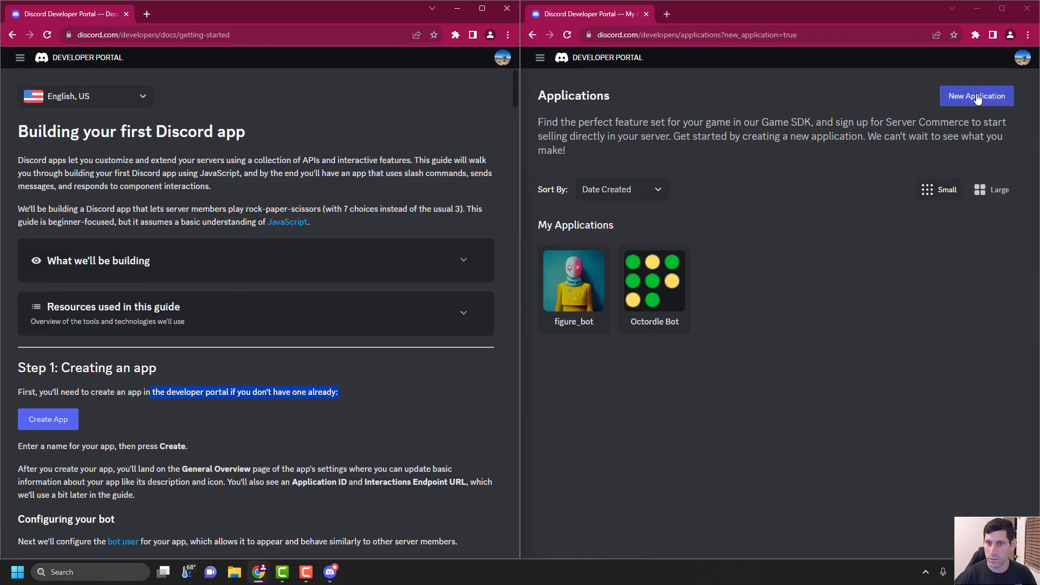
Step: Create a new application named "test" in the Discord Developer Portal, accepting the Developer Terms of Service and Developer Policy
scroll(199, 338, down, 3)
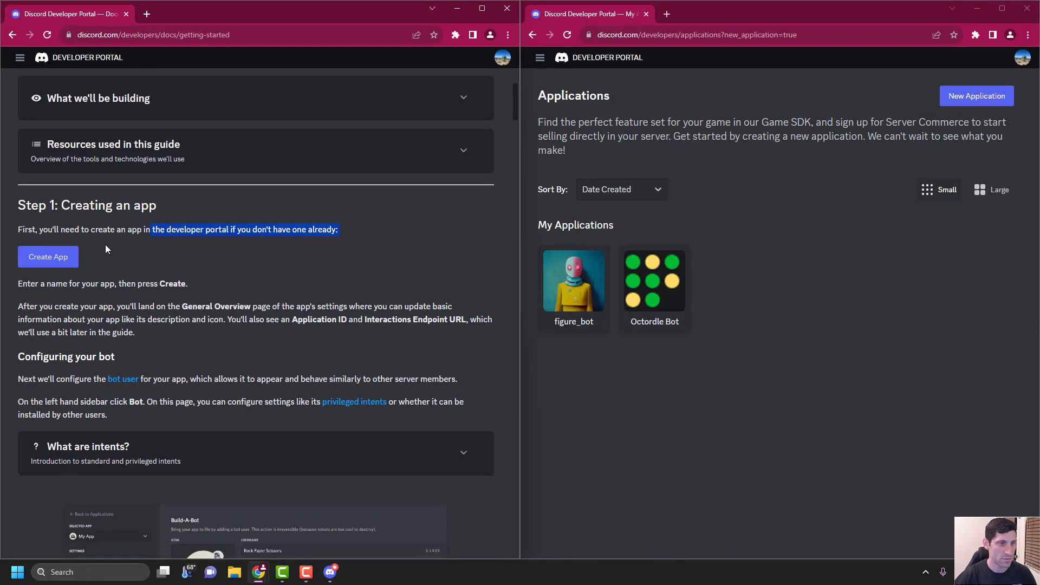
click(131, 233)
scroll(202, 290, down, 1)
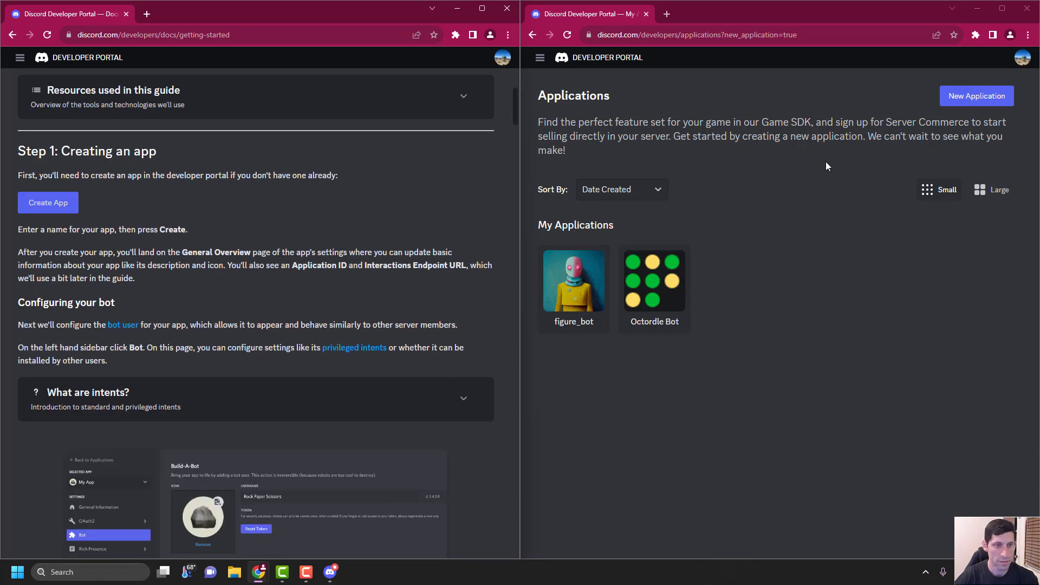
click(955, 95)
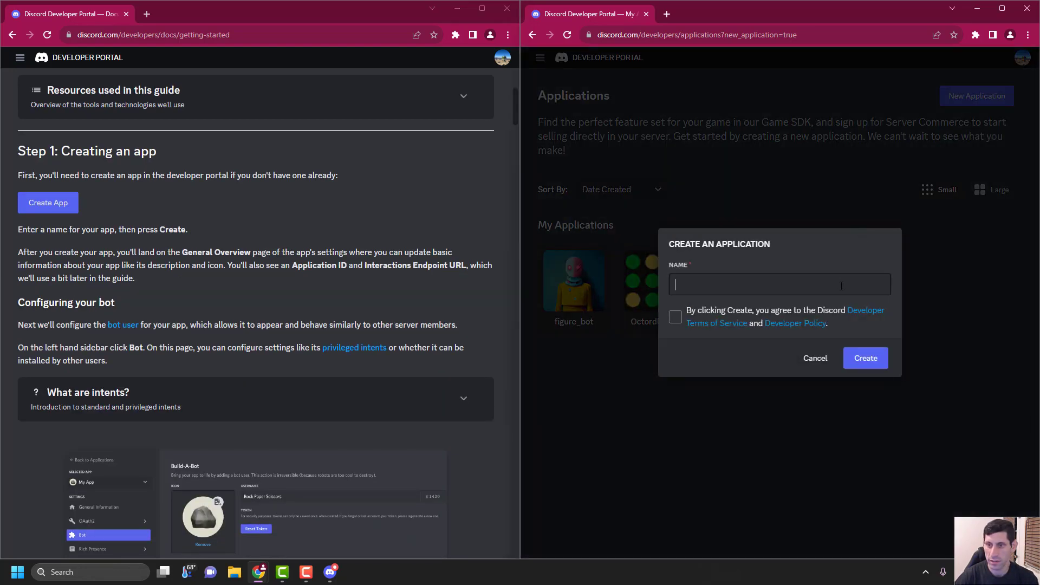
text(test)
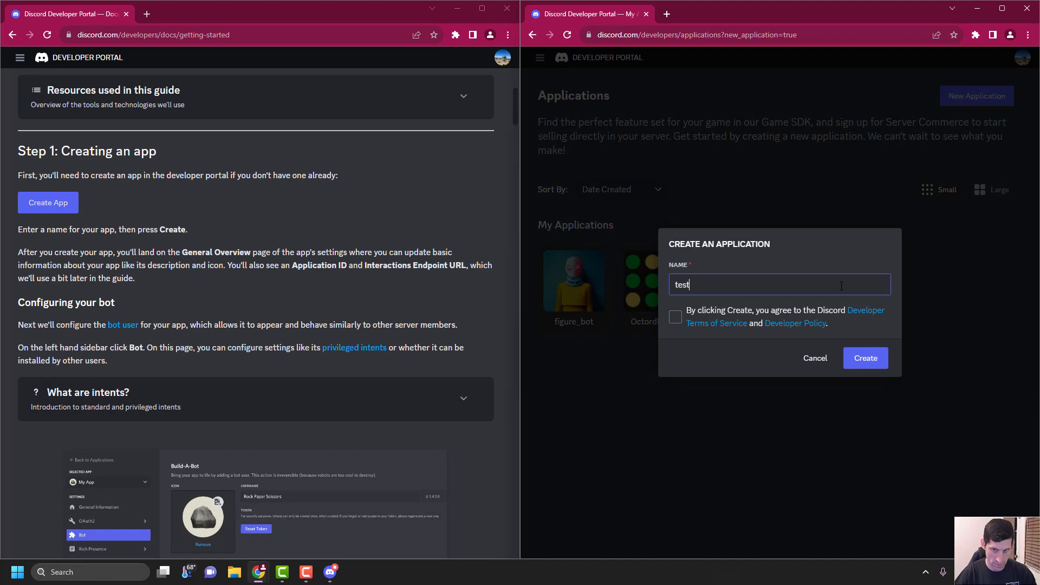
click(866, 359)
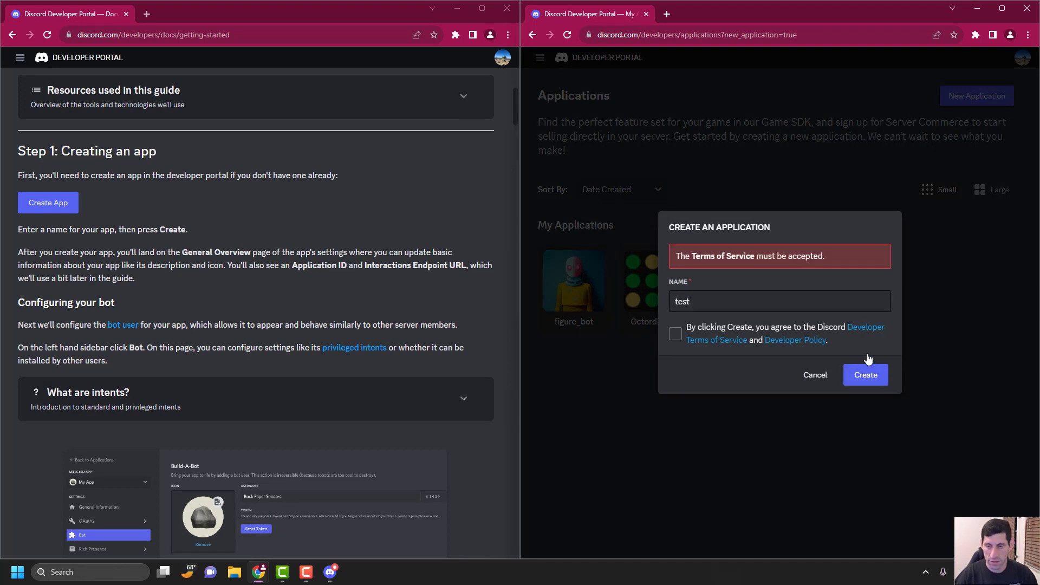
click(674, 333)
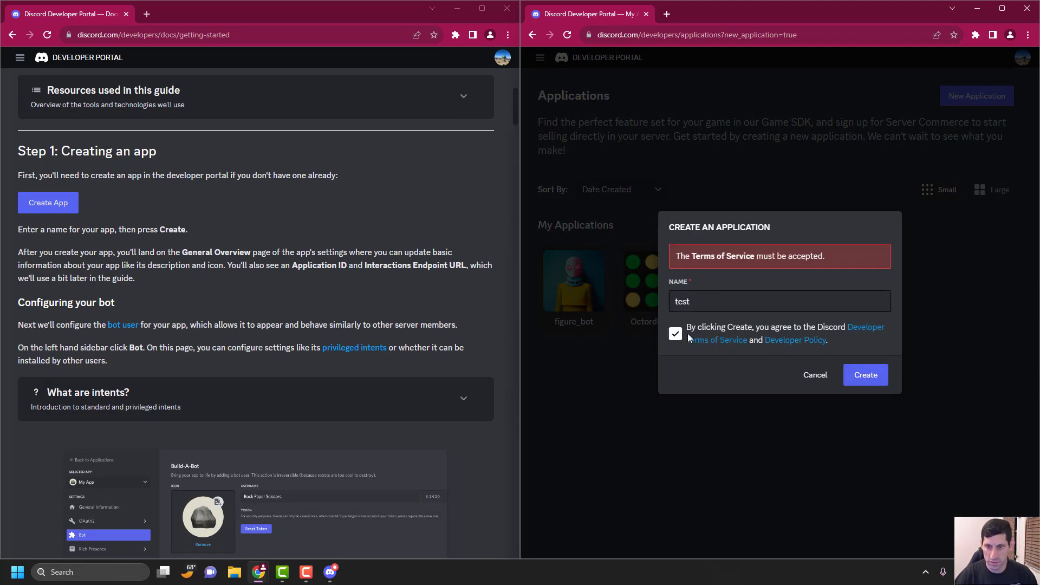
click(860, 384)
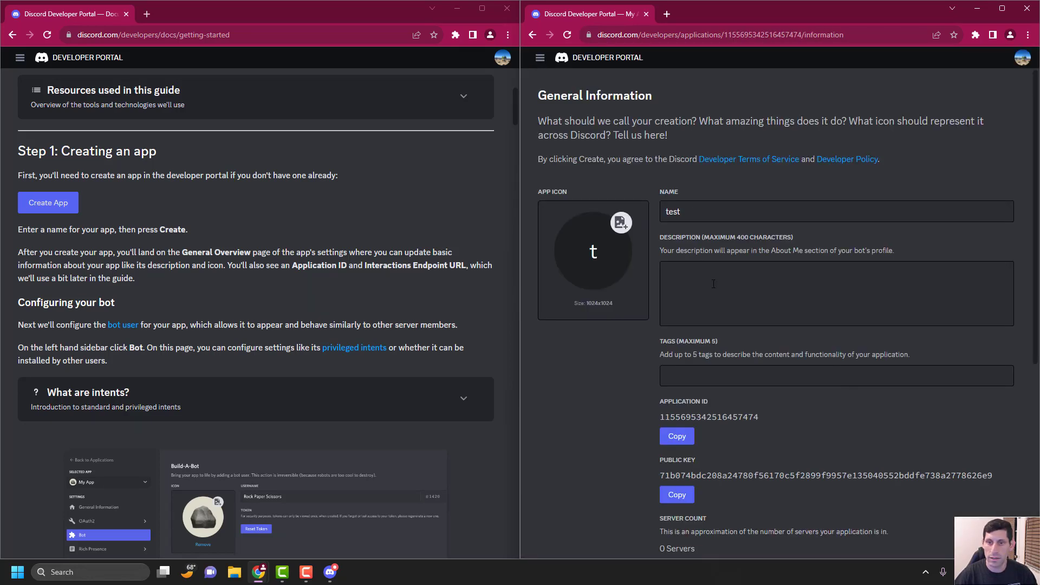
Step: Enter "this is a test" as the application's description
click(720, 301)
scroll(775, 343, down, 1)
text(t)
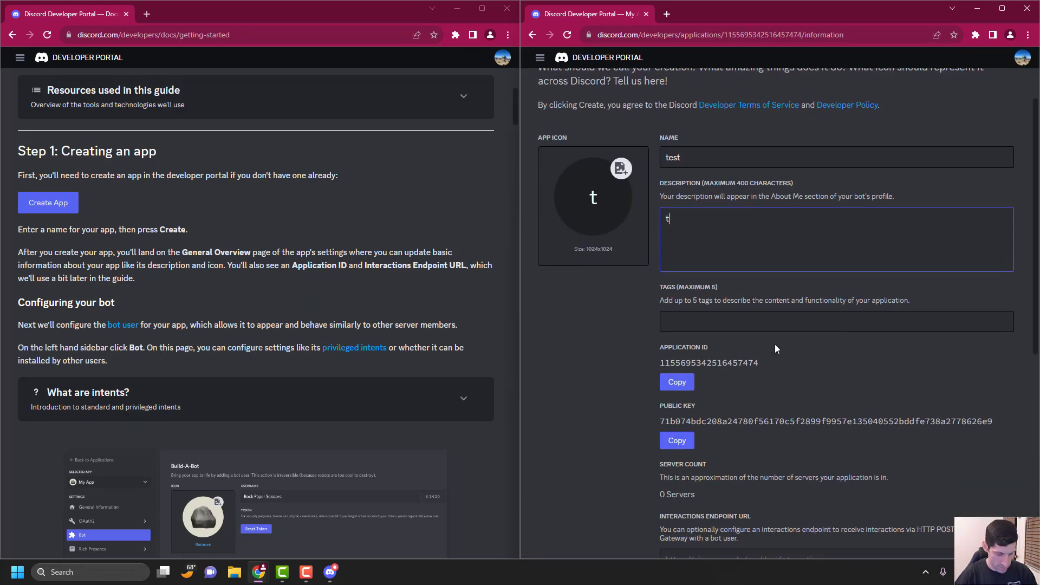
text(his is a test)
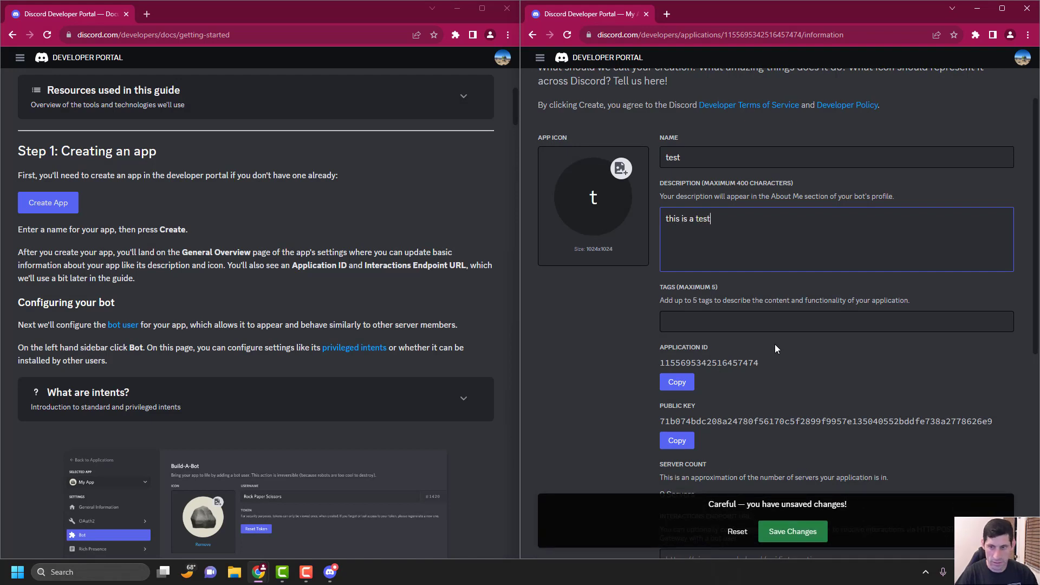
Step: Leave the tags empty and copy the application ID from the General Information page
click(778, 328)
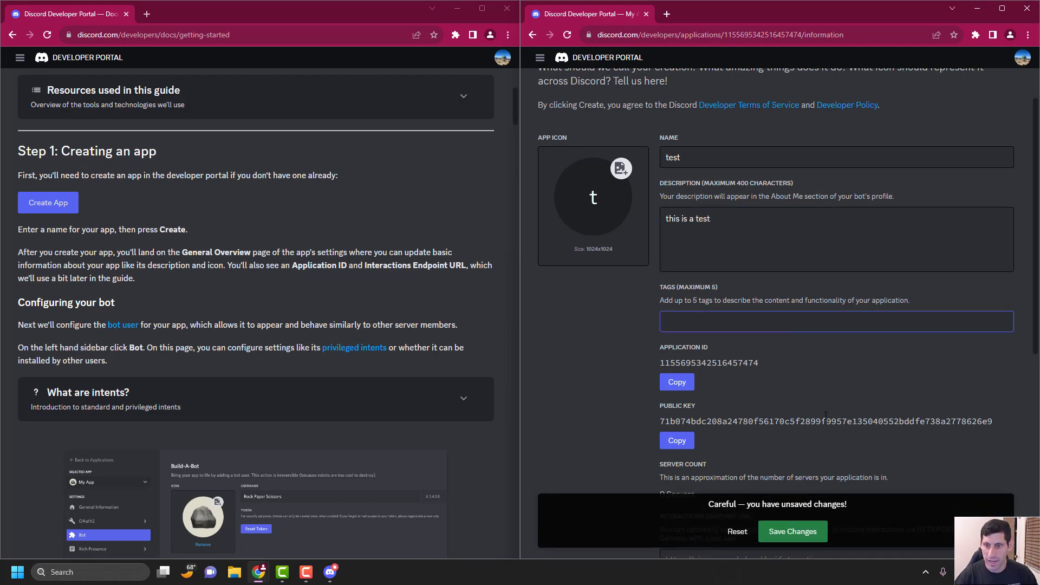
scroll(826, 415, down, 2)
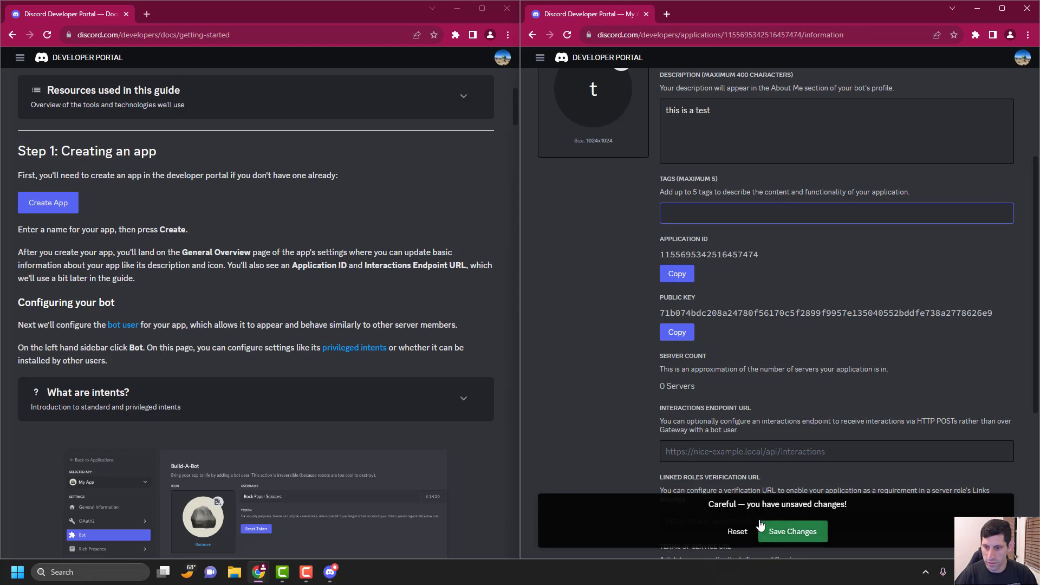
scroll(765, 362, down, 1)
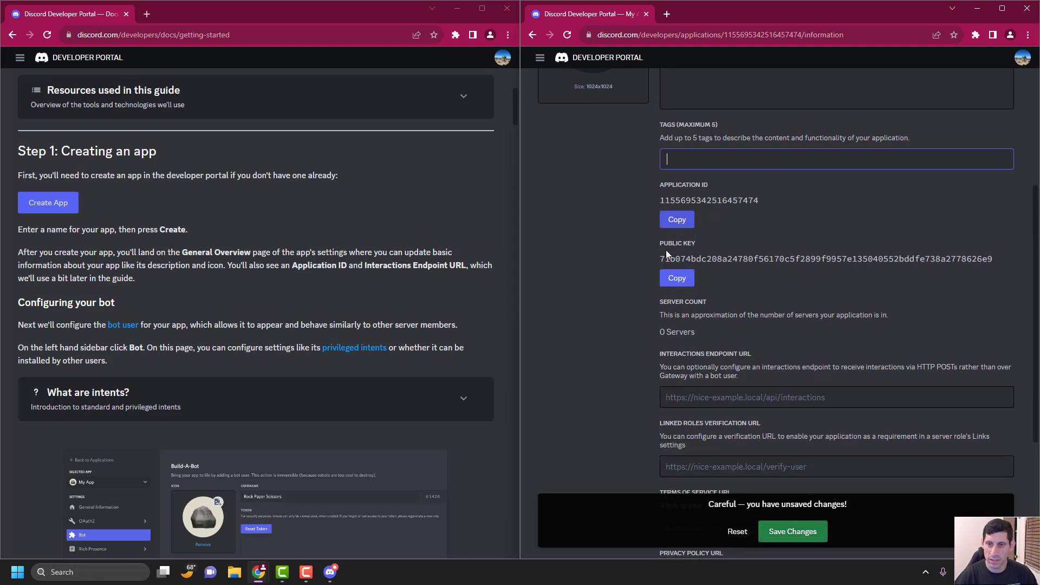
click(675, 221)
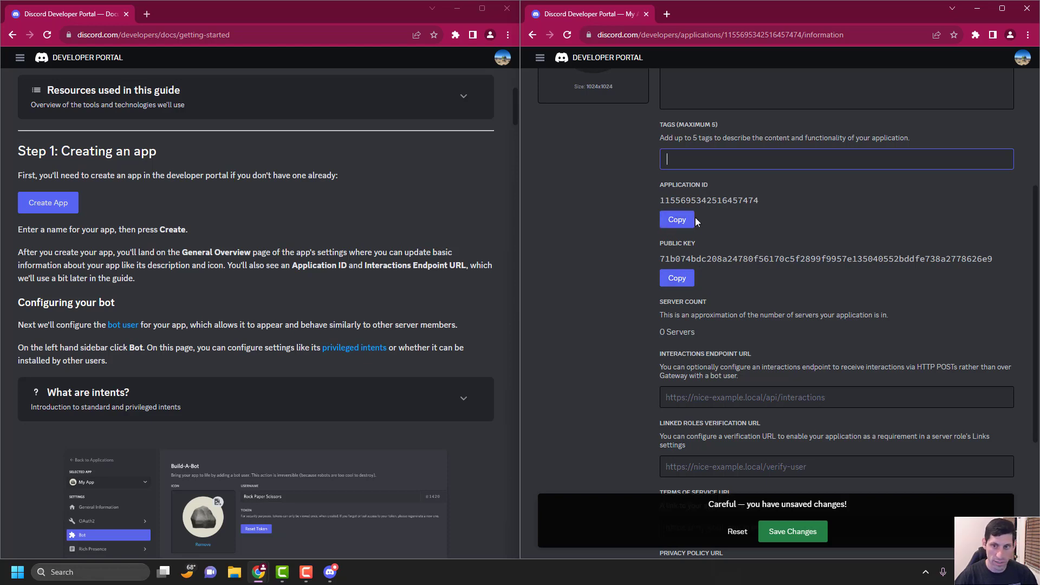
Step: Review the optional URL fields and save the changes to the application's general information
scroll(681, 239, down, 2)
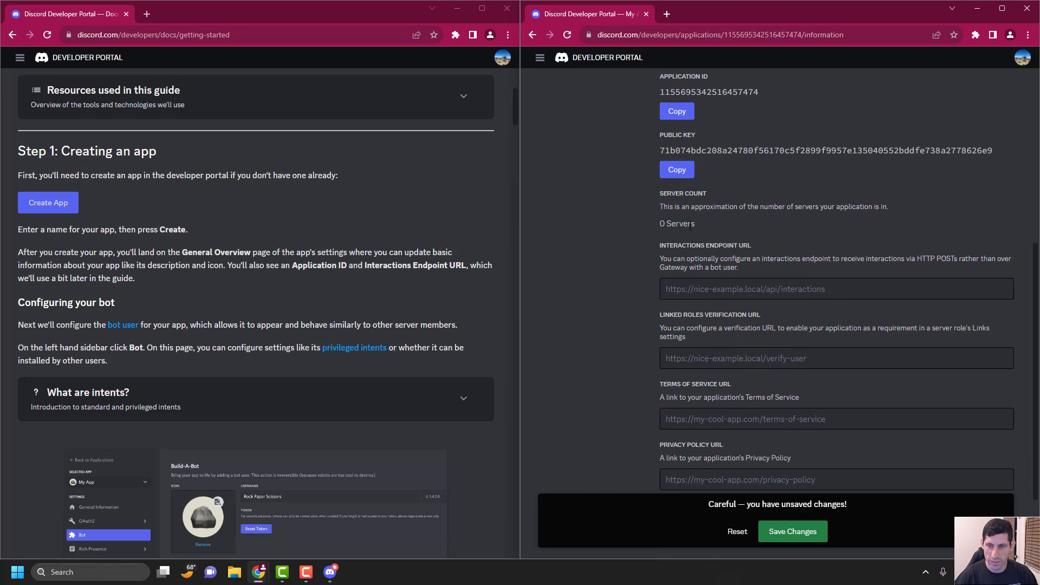
scroll(692, 237, down, 2)
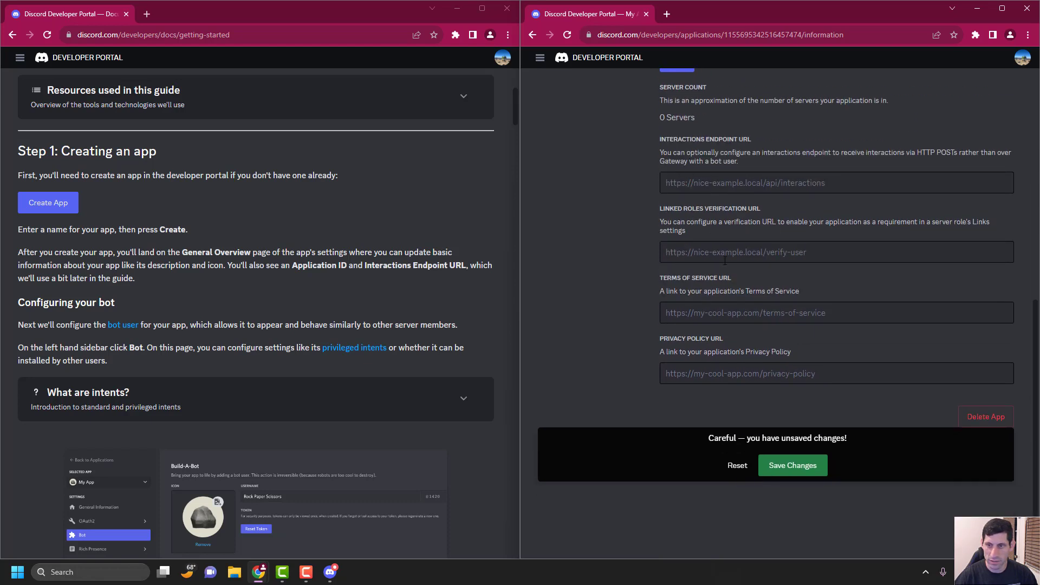
scroll(733, 274, up, 1)
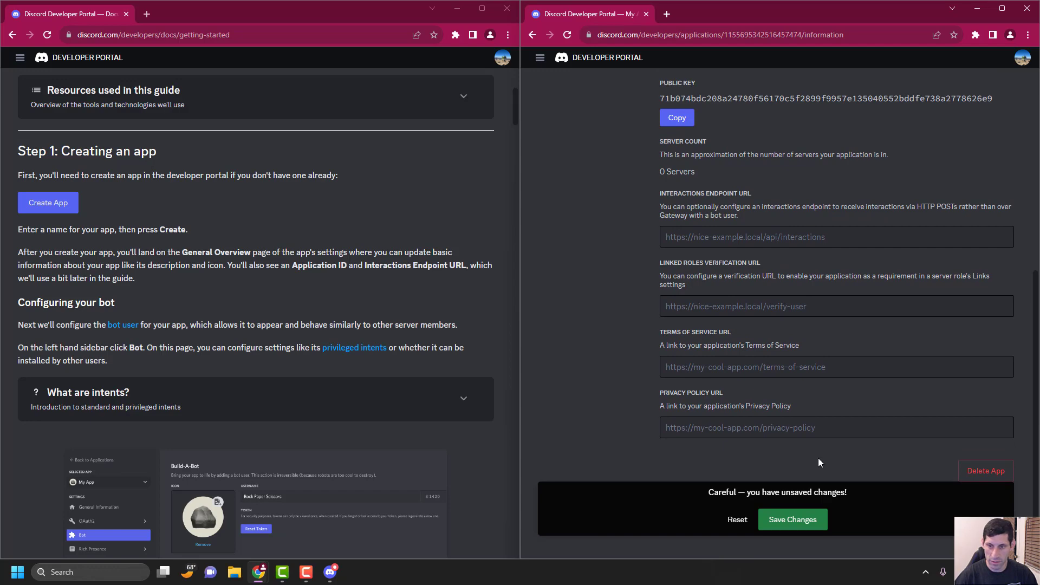
click(820, 521)
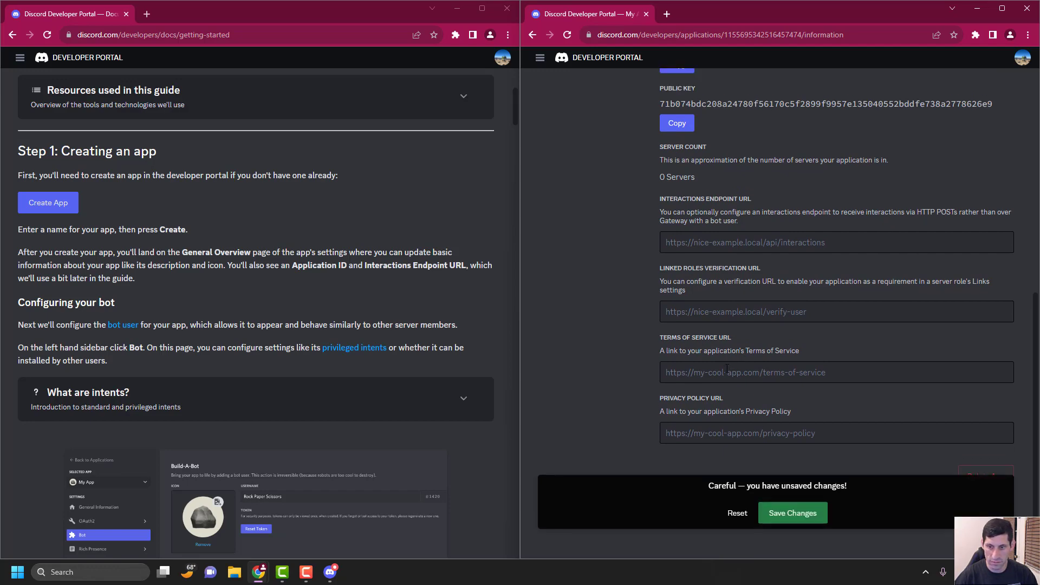
scroll(638, 316, up, 7)
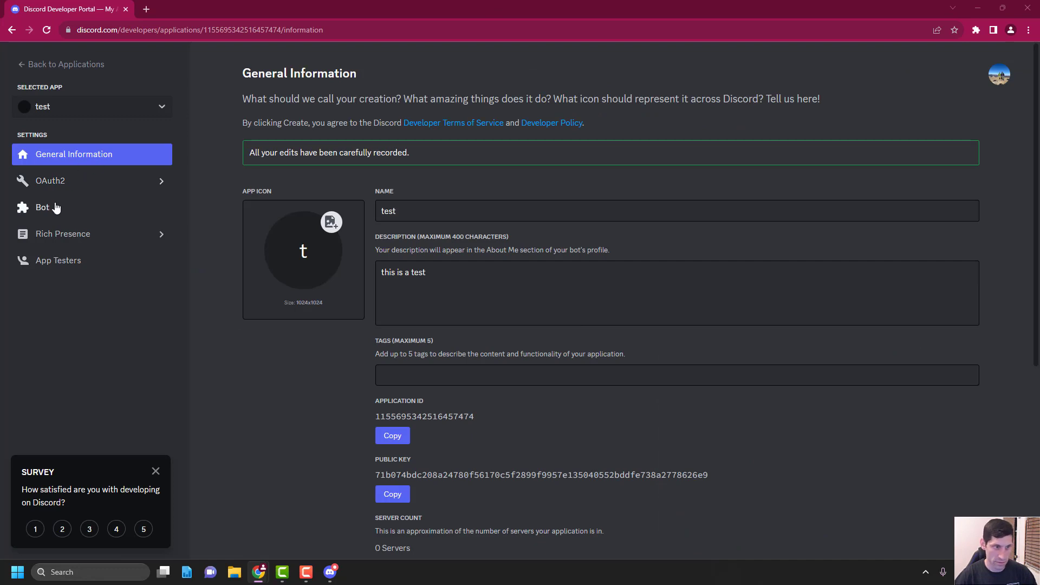
Step: Enable the Message Content Intent under Privileged Gateway Intents in the application's Bot settings
click(22, 211)
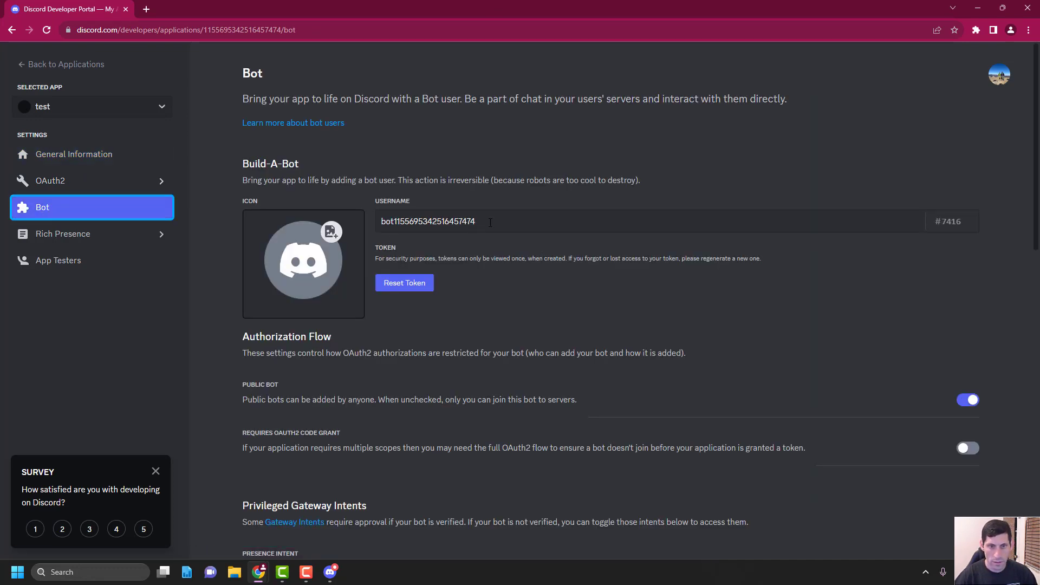
double_click(428, 221)
scroll(591, 301, down, 1)
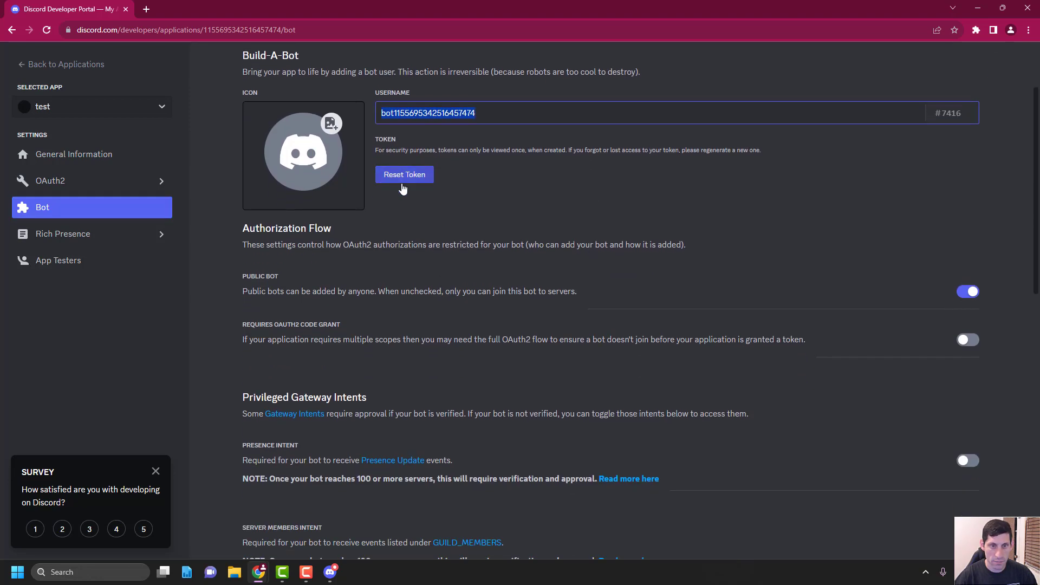
scroll(583, 318, down, 3)
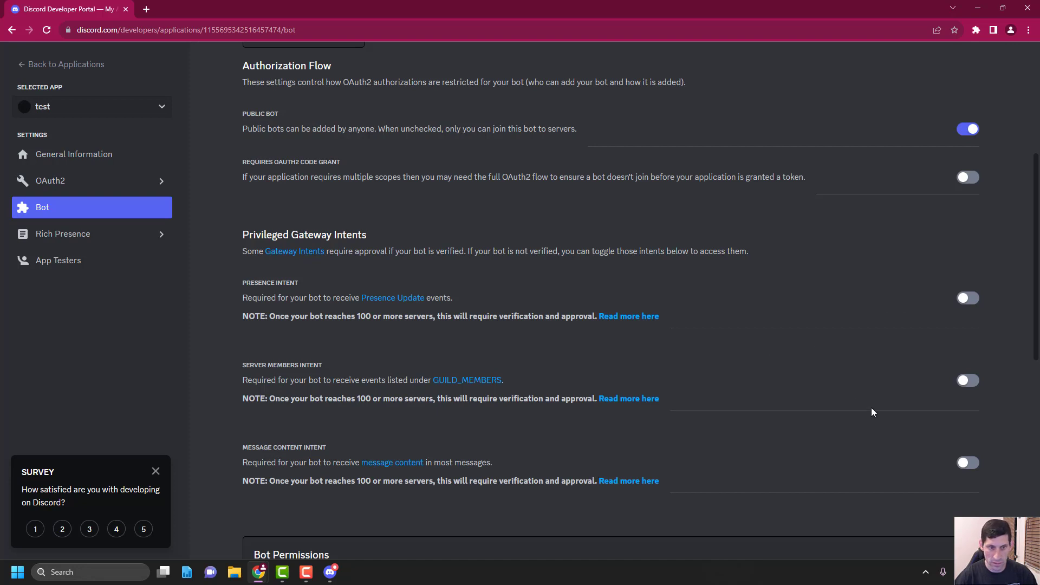
click(967, 462)
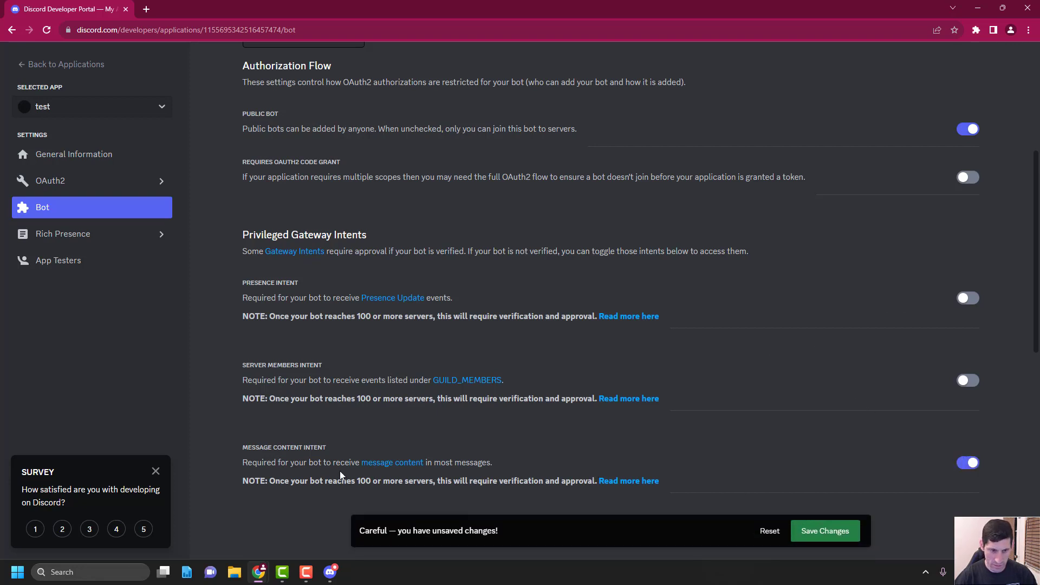
scroll(336, 471, down, 1)
drag(291, 412, 517, 416)
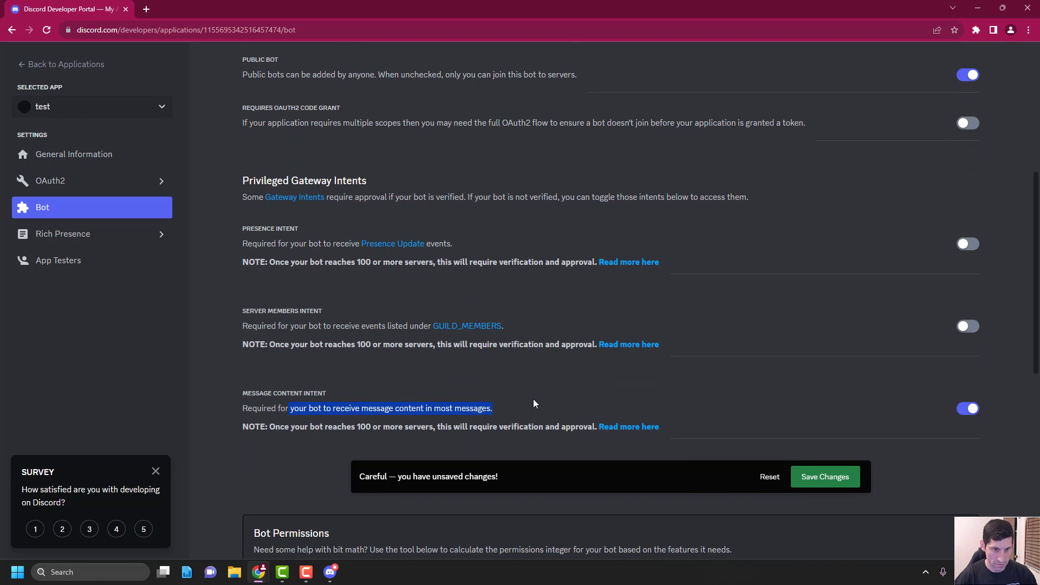
Step: Enable the Server Members Intent and the Presence Intent for the bot and save the changes
click(533, 398)
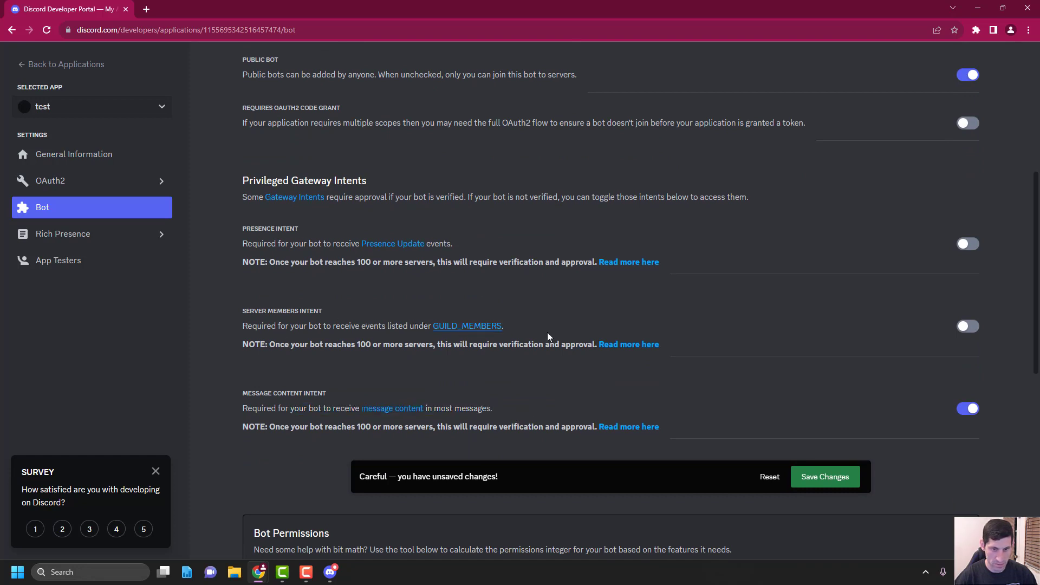
click(968, 327)
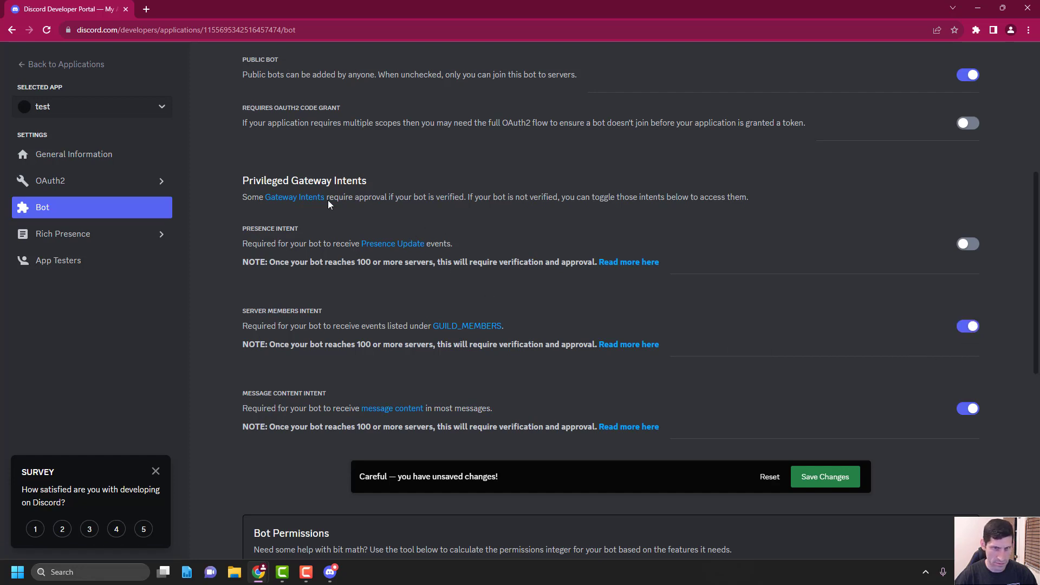
click(968, 244)
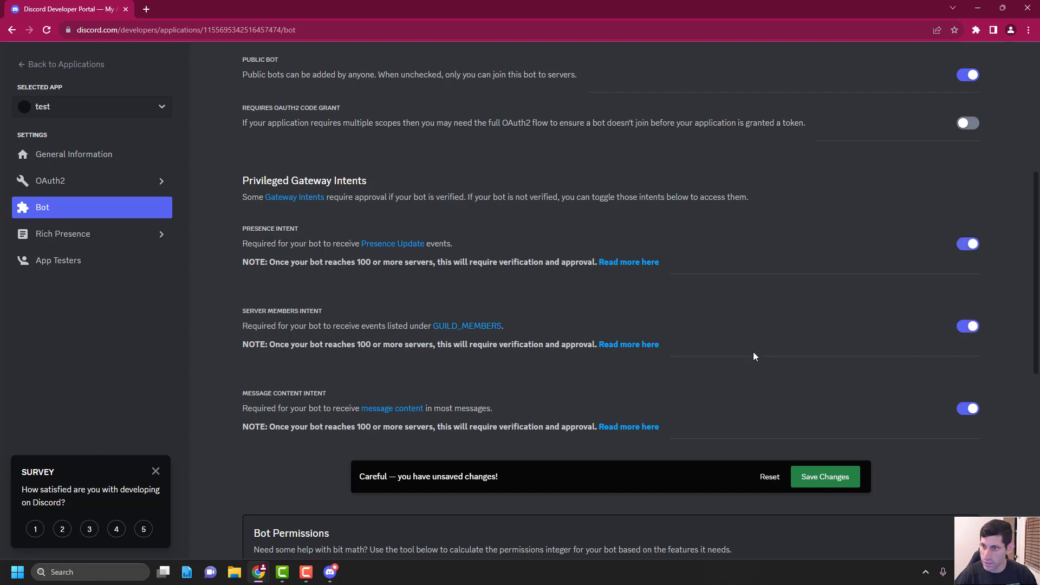
click(824, 481)
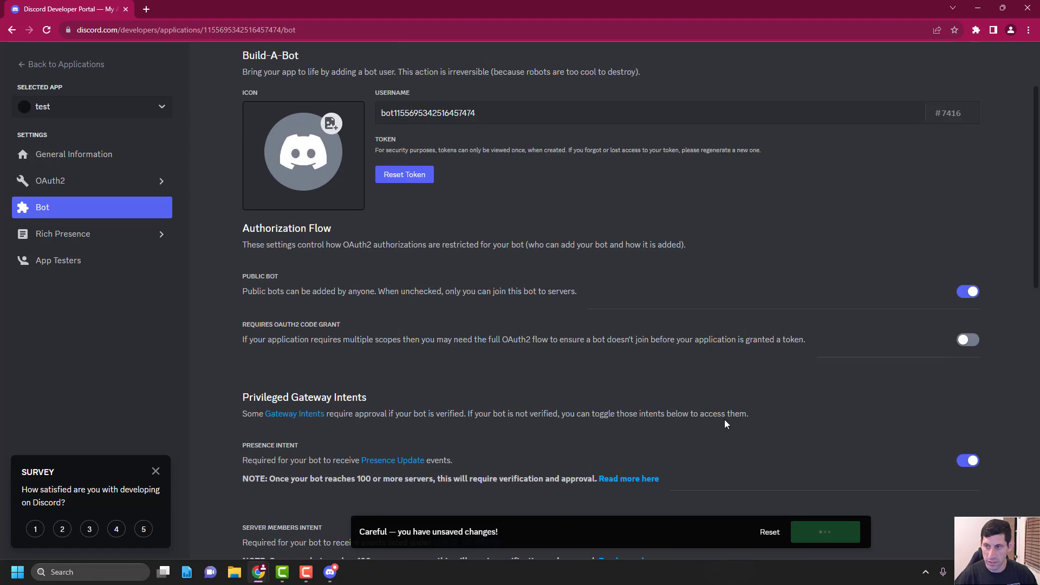
scroll(839, 407, down, 4)
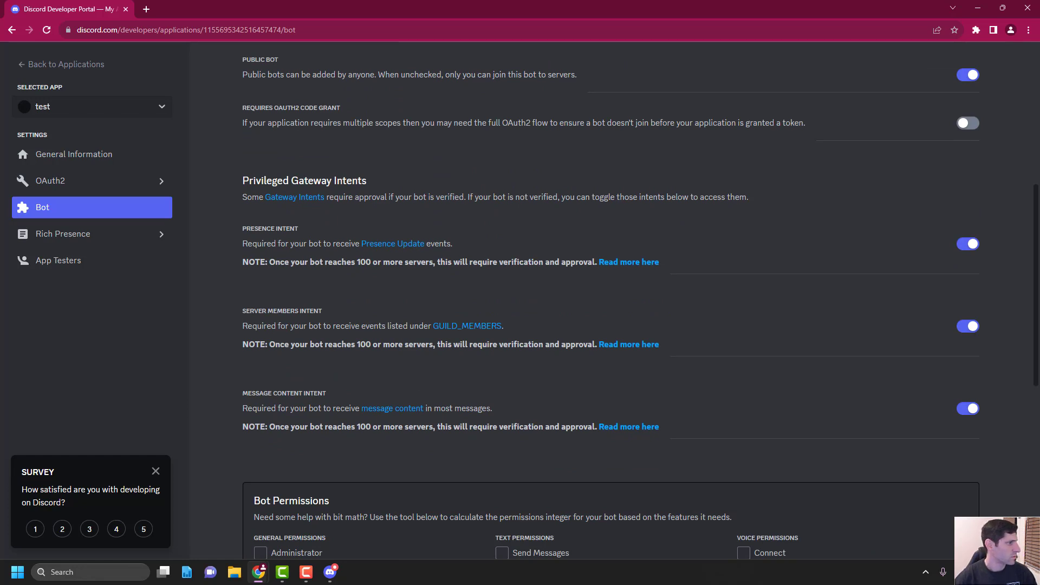
Step: Reset the bot's token, confirm the reset, and select the newly generated token
scroll(581, 307, up, 7)
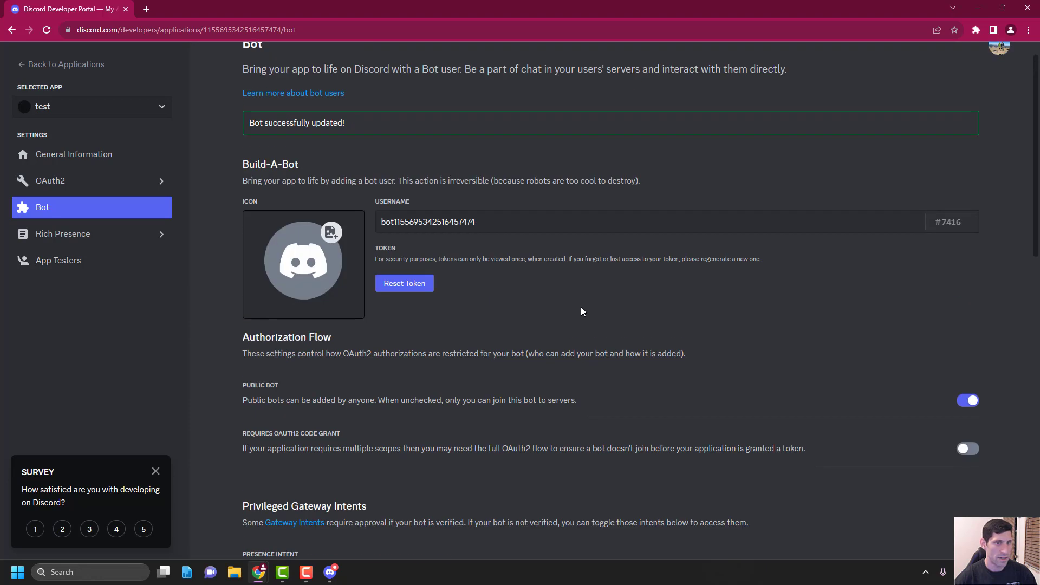
click(413, 317)
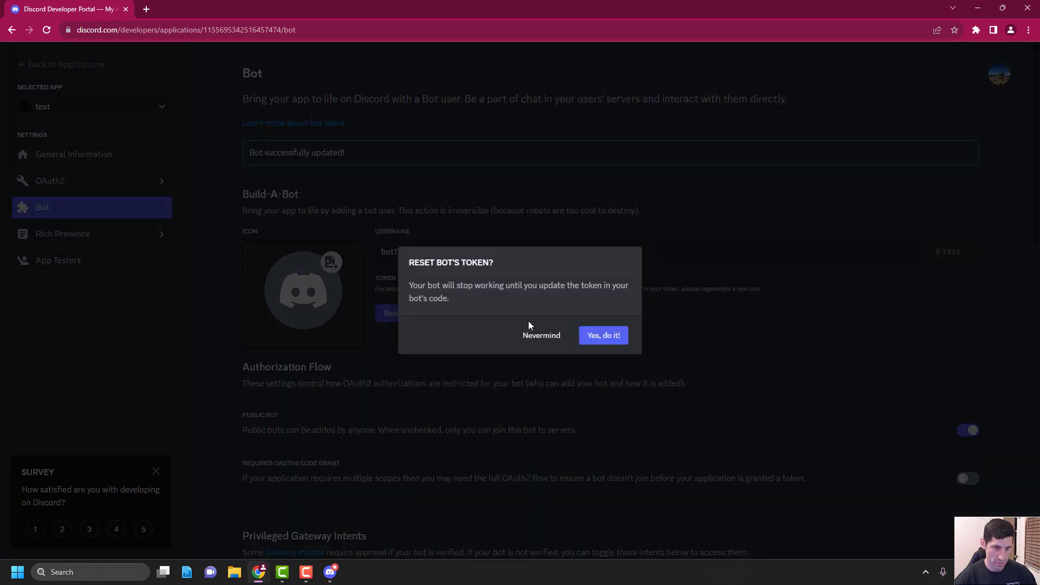
click(589, 335)
drag(377, 308, 646, 324)
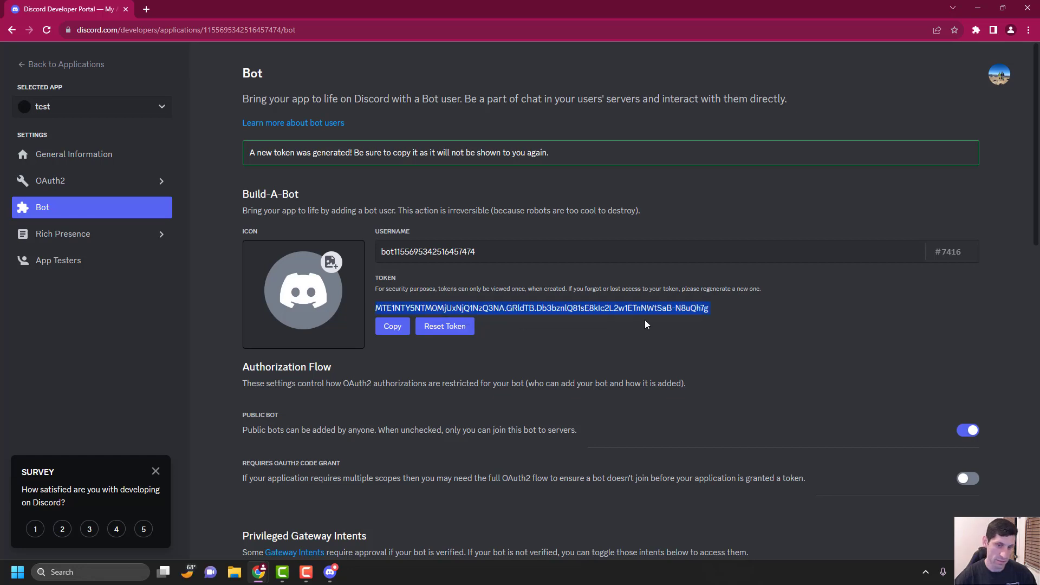
drag(704, 307, 673, 298)
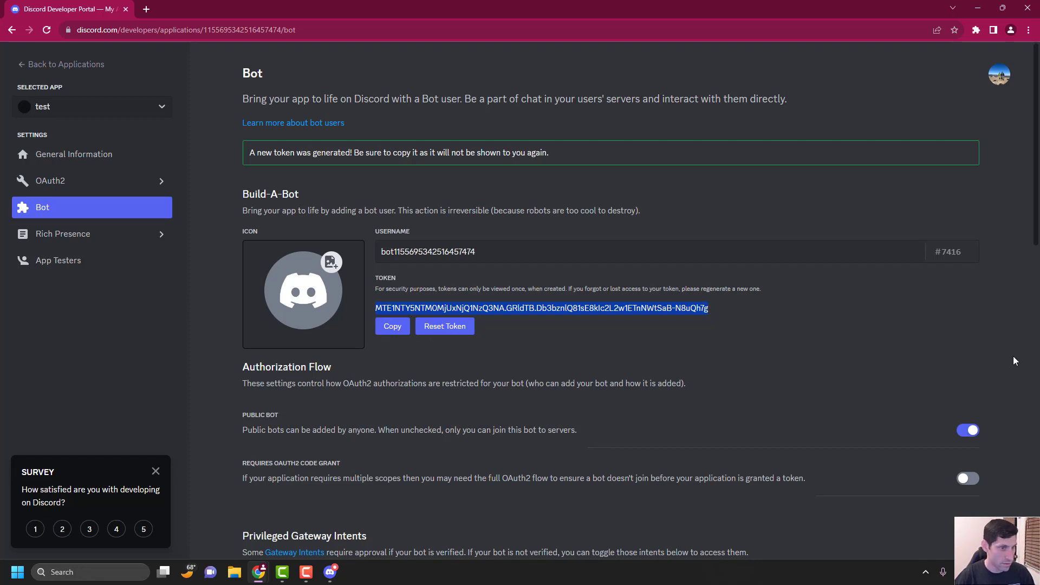
Step: Select the applications.commands and bot scopes in the application's OAuth2 URL Generator
click(76, 180)
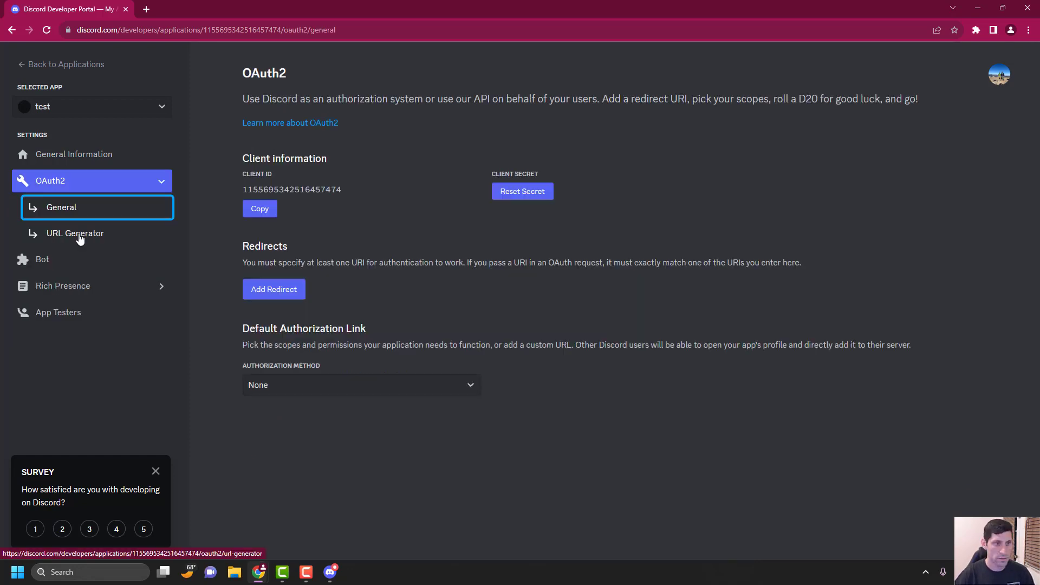
click(80, 236)
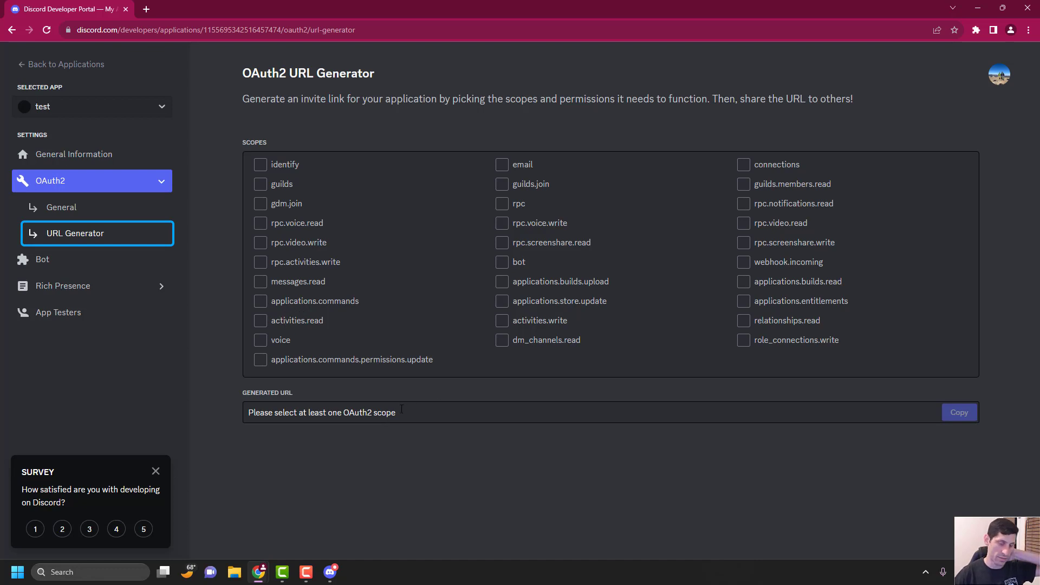
click(262, 303)
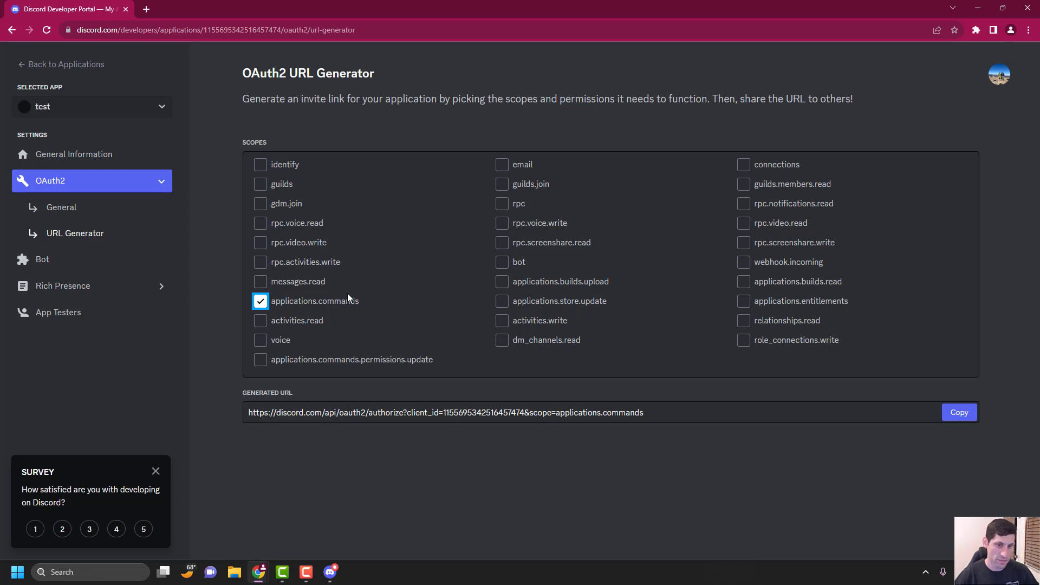
click(503, 264)
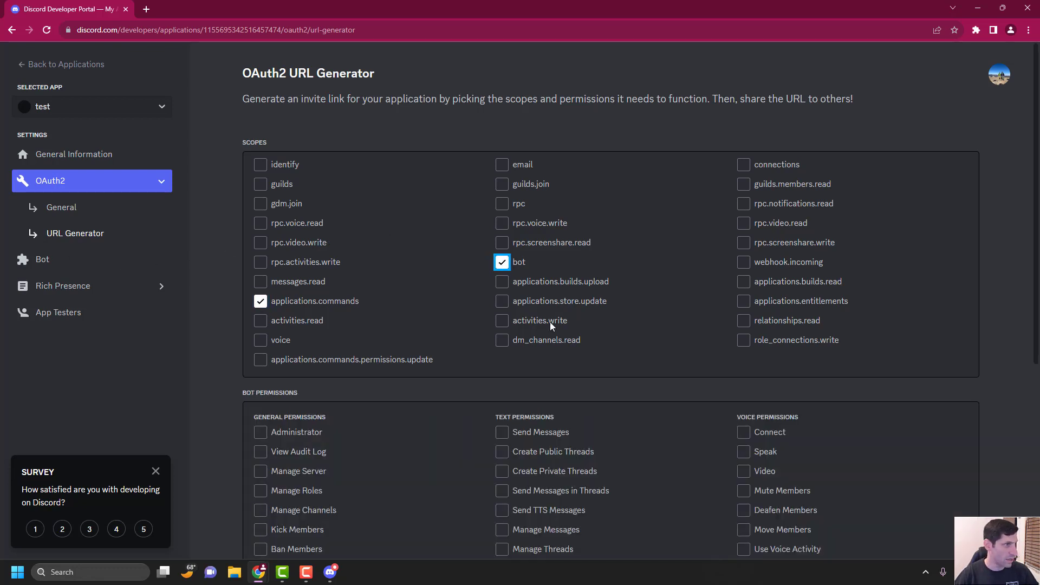
Step: Select the bot permissions Read Messages/View Channels, Send Messages, Read Message History, Embed Links, Mention Everyone and Use Slash Commands
scroll(551, 322, down, 4)
scroll(323, 358, down, 2)
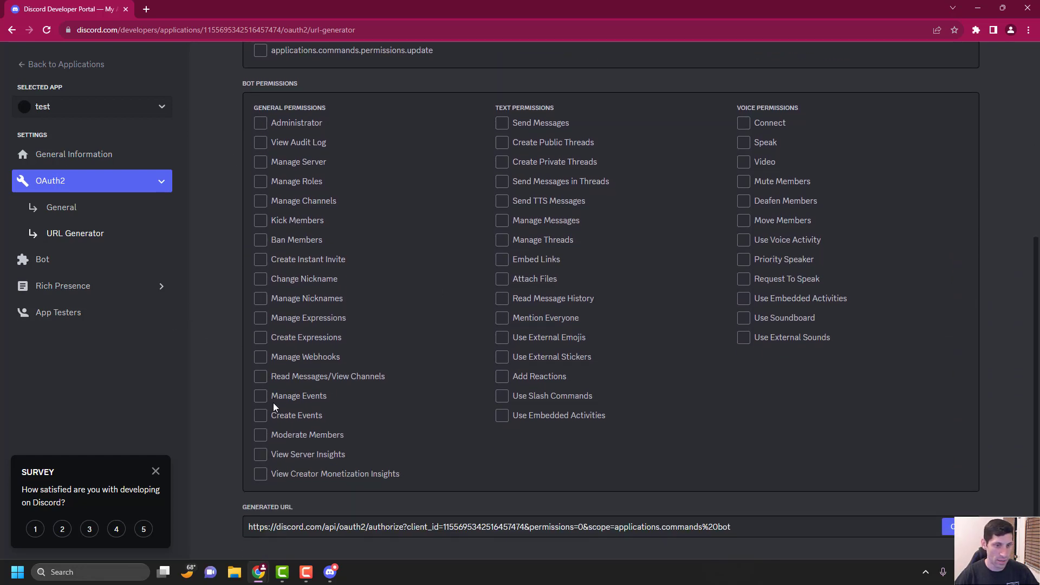
click(262, 377)
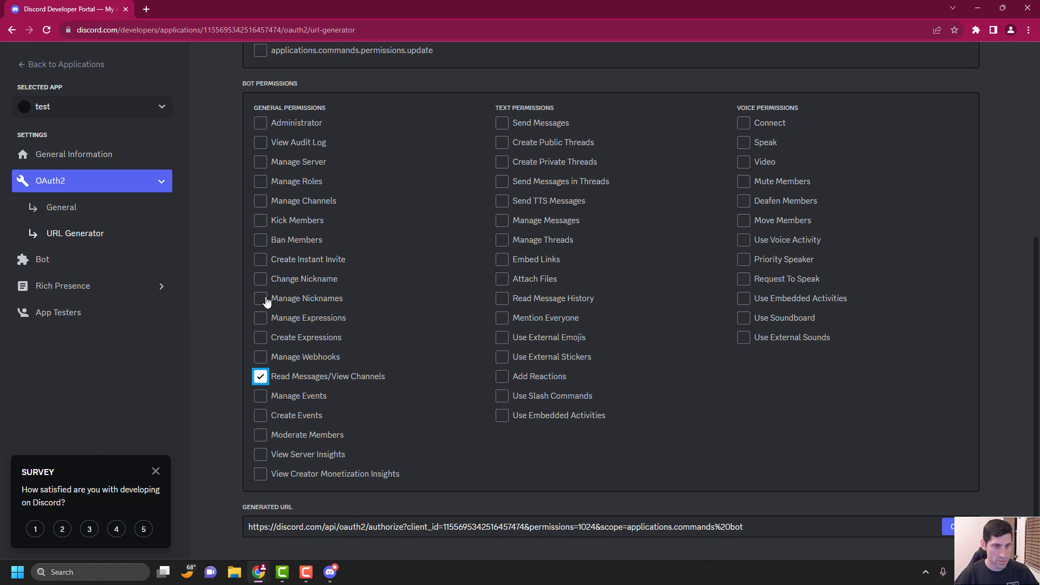
click(503, 124)
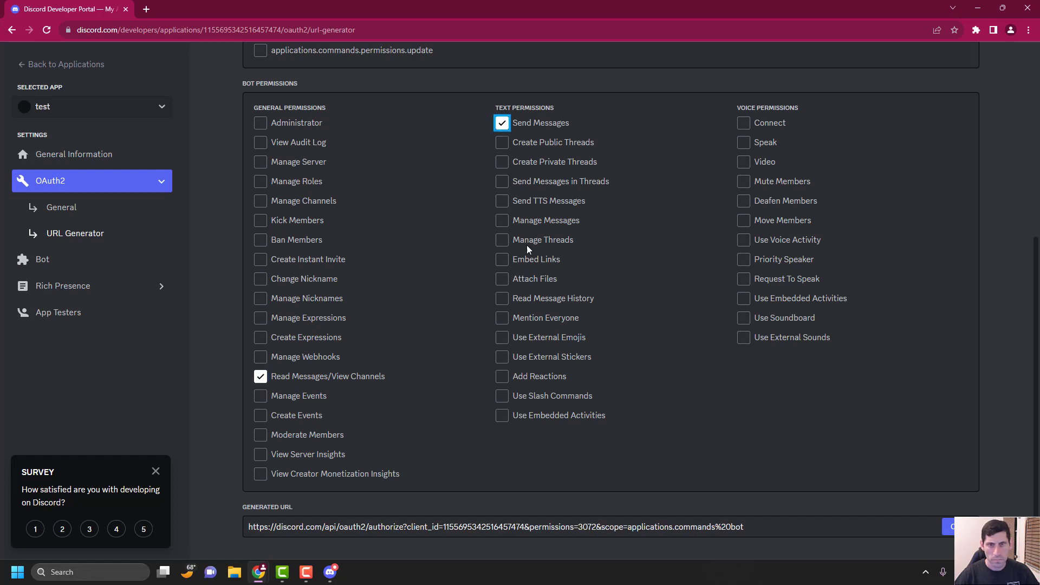
click(503, 300)
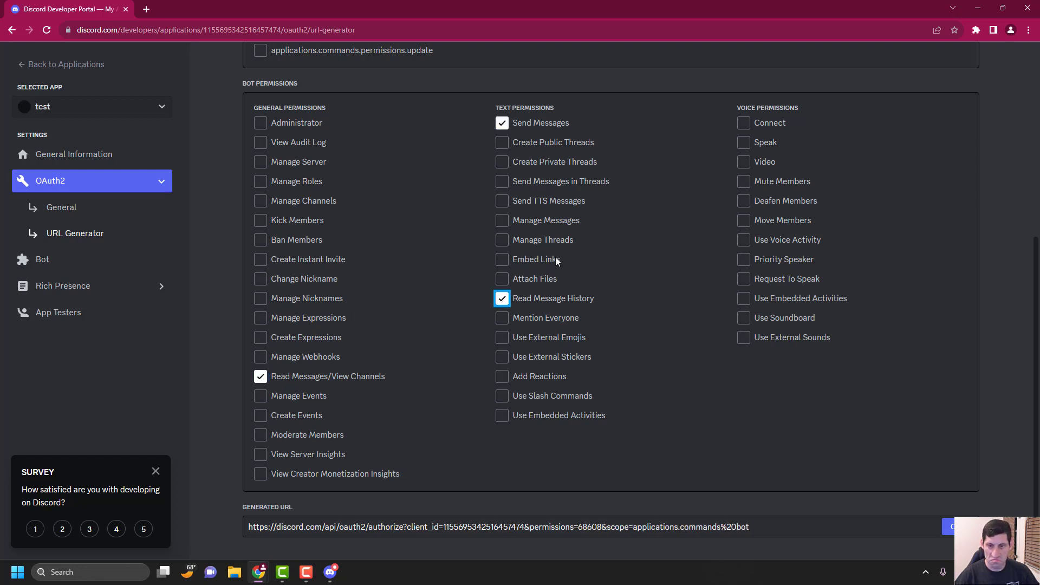
click(507, 263)
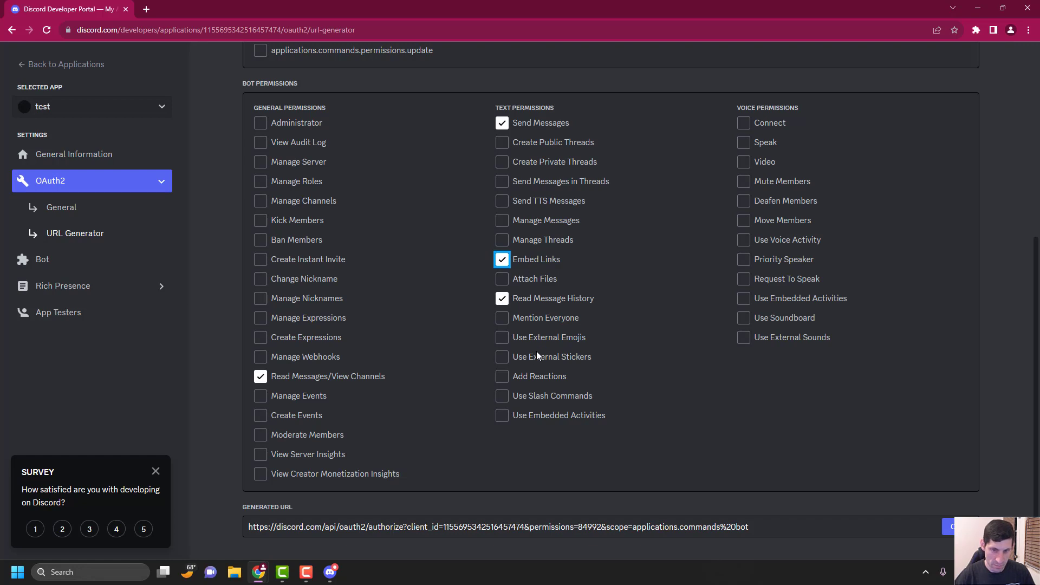
click(503, 320)
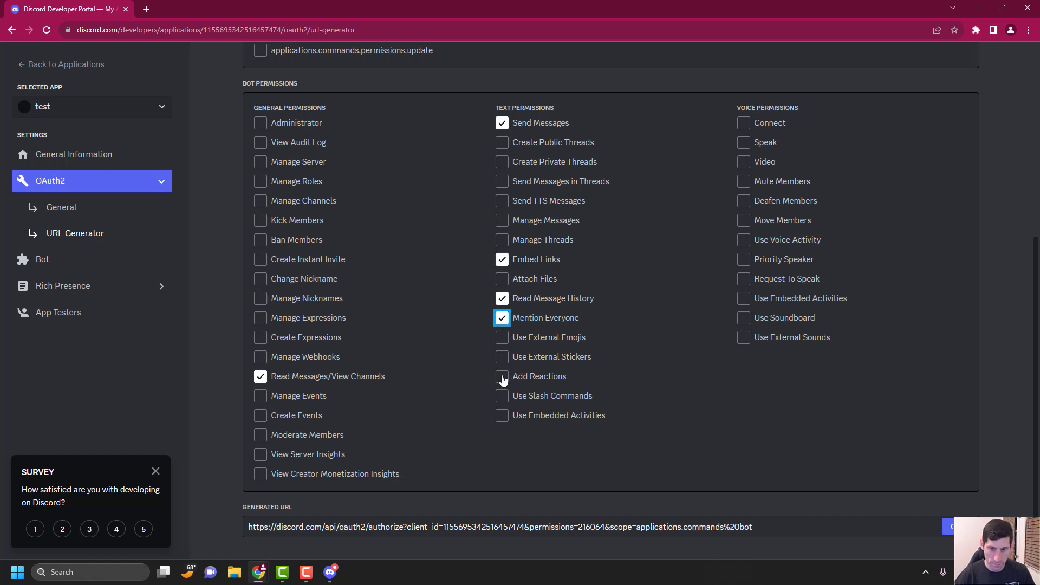
click(502, 397)
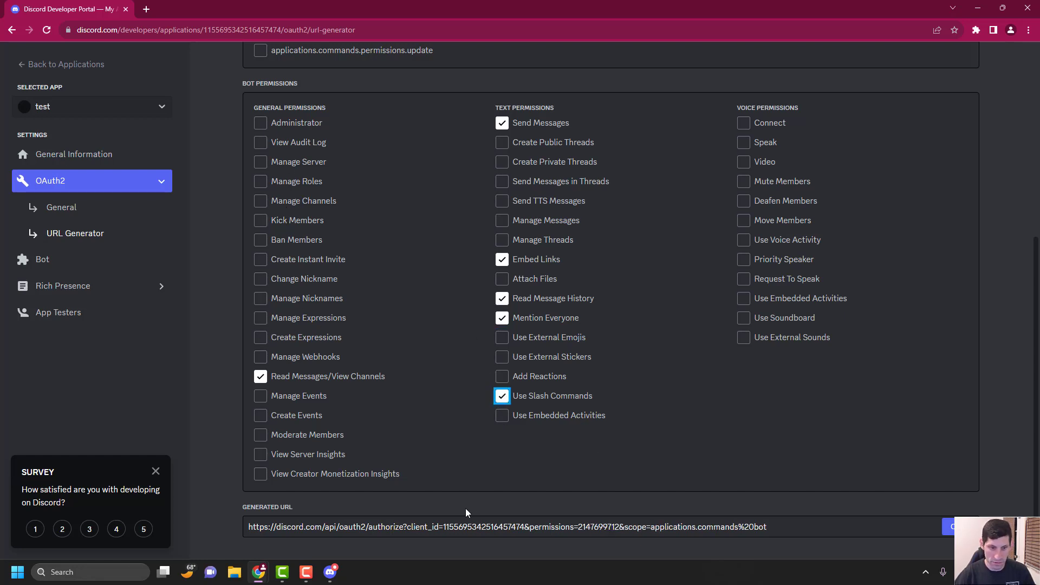
scroll(416, 303, up, 1)
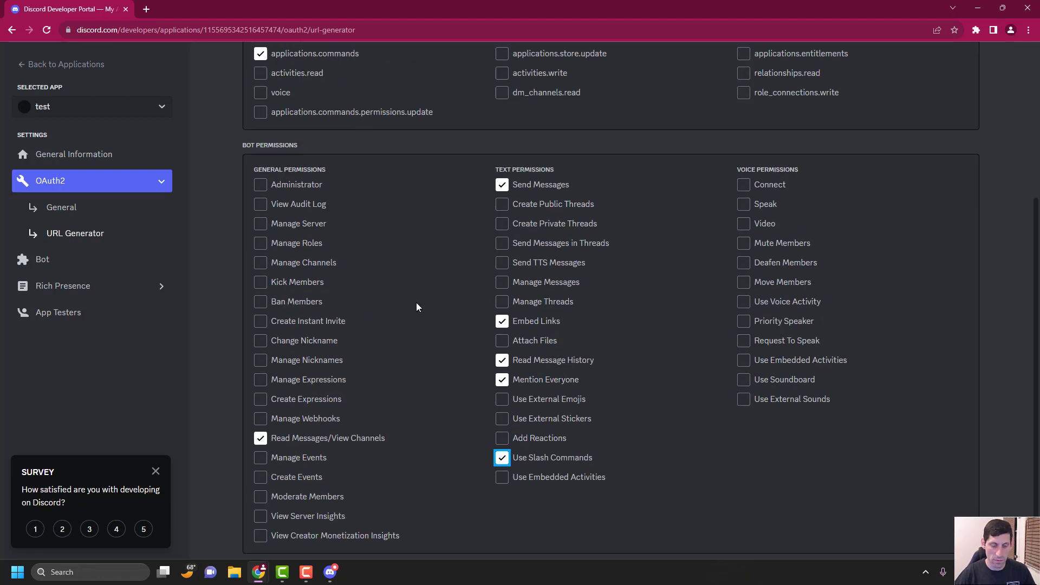
scroll(368, 406, down, 1)
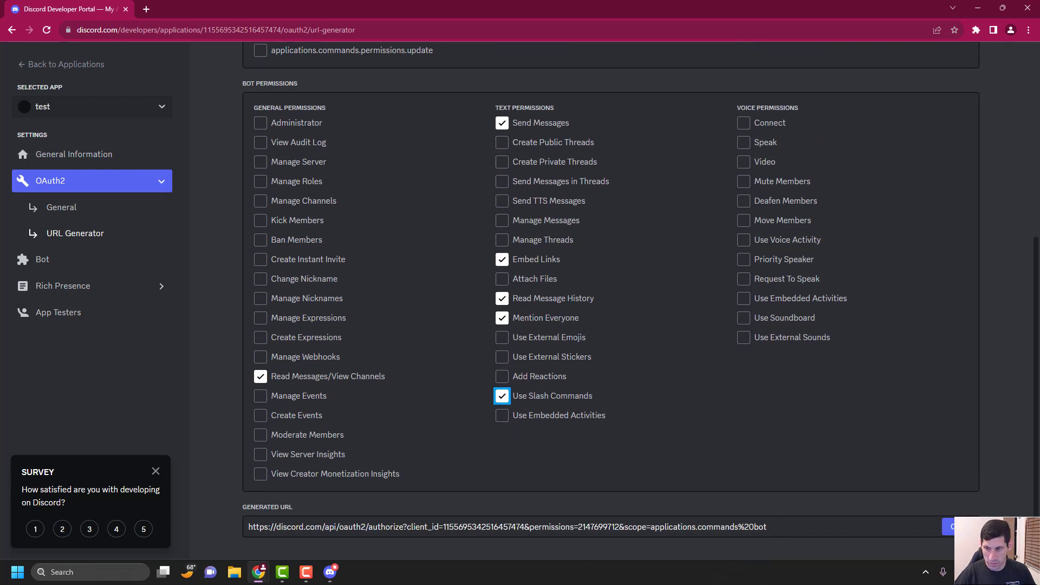
Step: Open the generated bot invite URL in a new browser tab
click(148, 10)
key(ctrl+v)
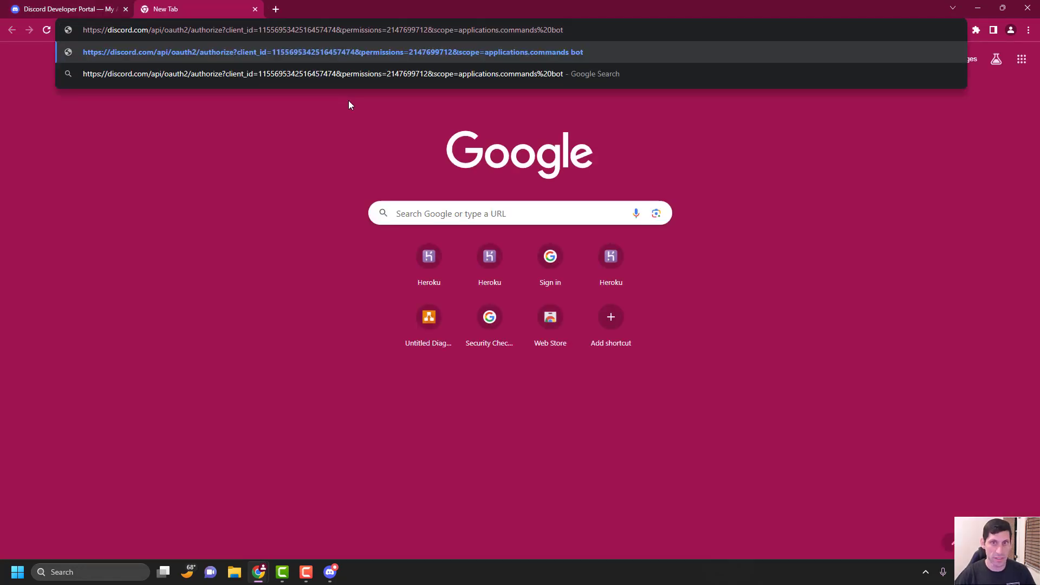
key(Return)
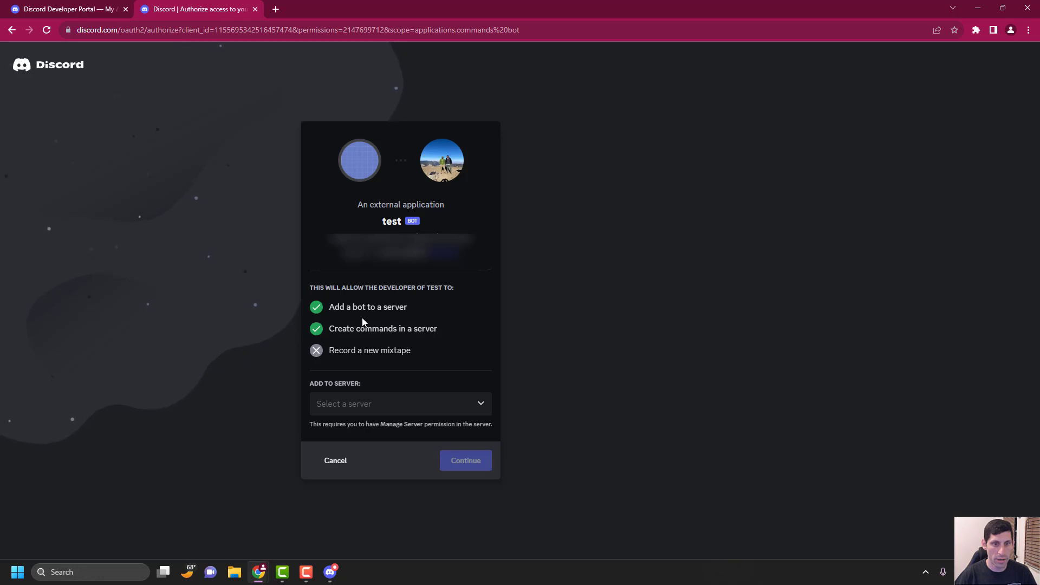
Step: Choose podsquad as the server to add the test bot to
click(371, 404)
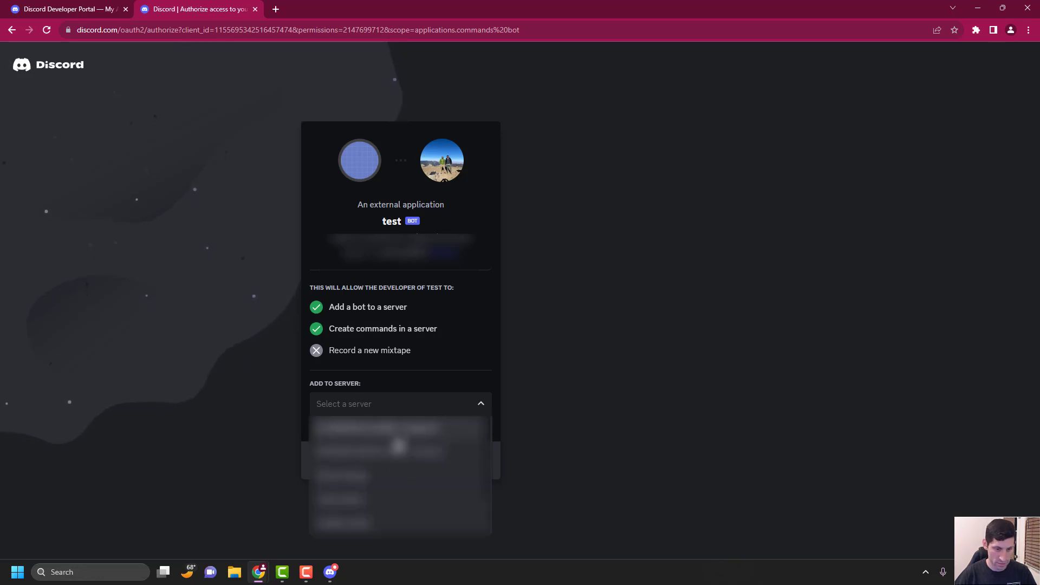
scroll(398, 446, down, 3)
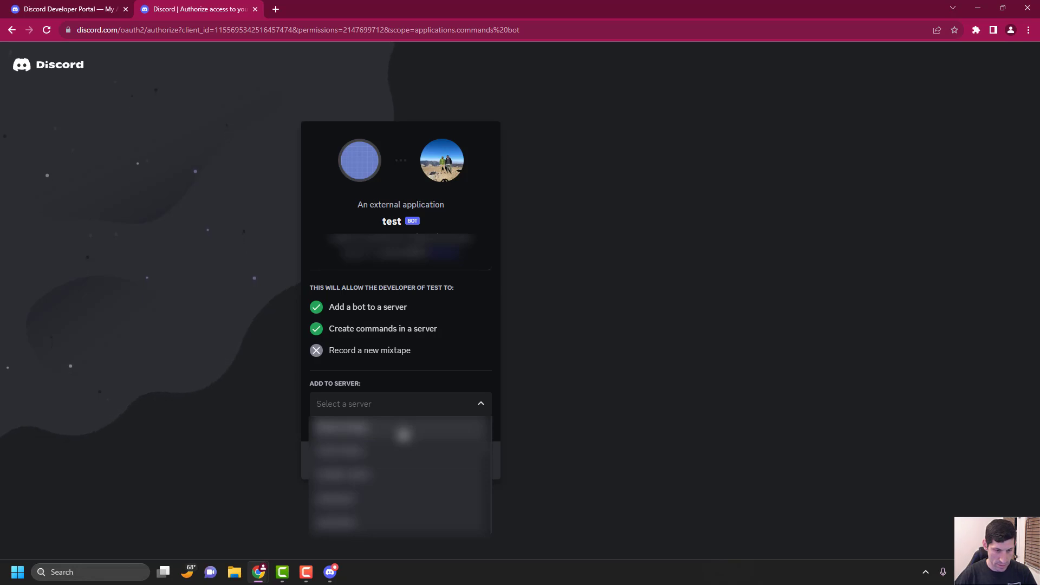
scroll(403, 434, up, 2)
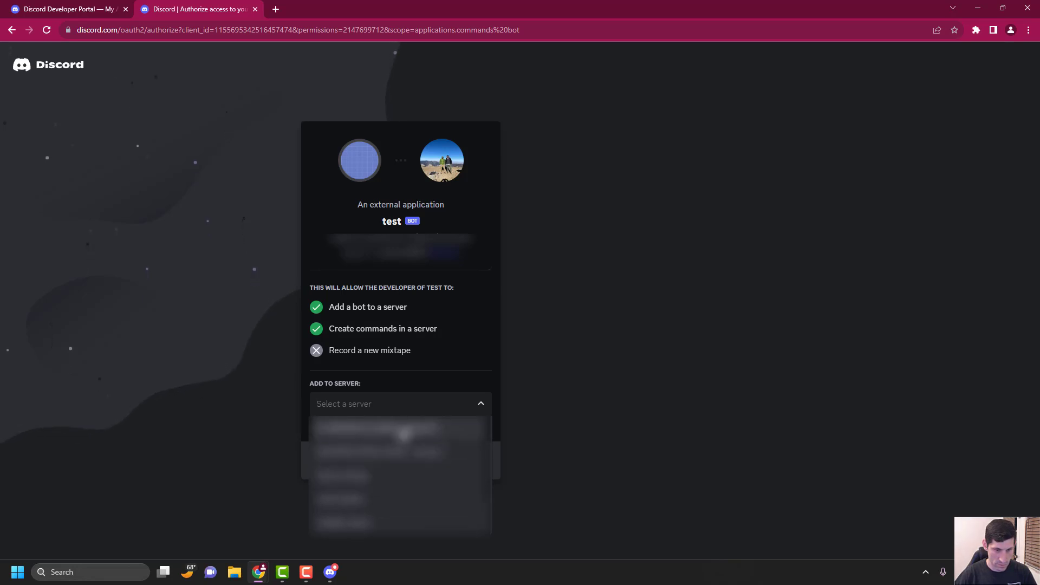
scroll(403, 434, down, 2)
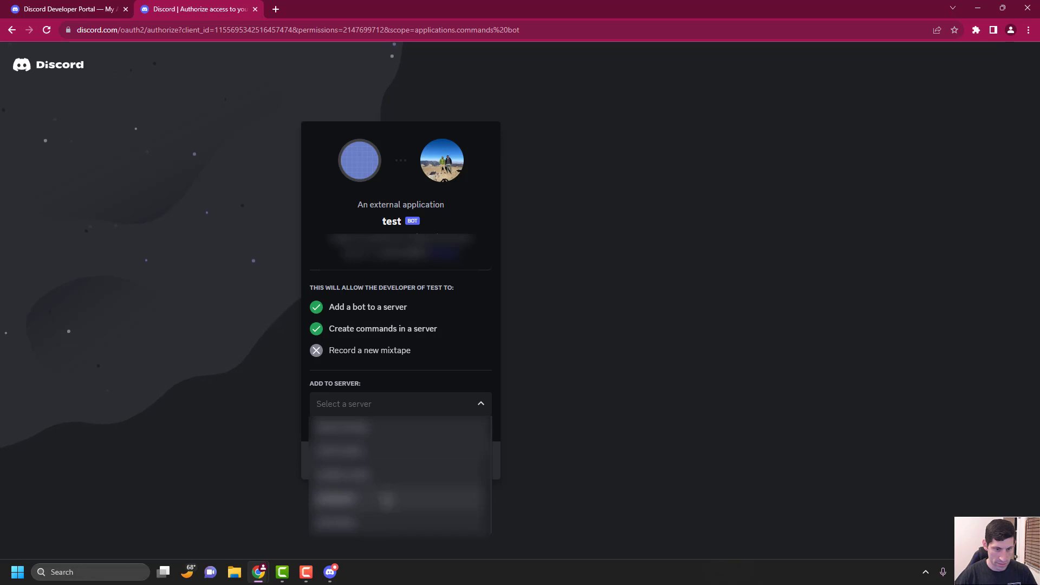
click(387, 498)
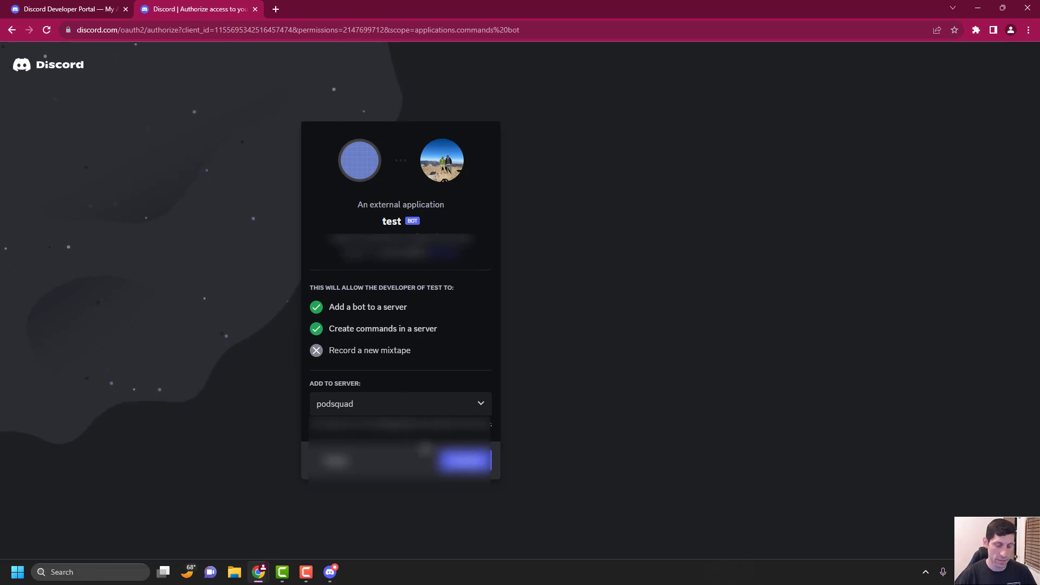
Step: Continue to the permission list, authorize the bot with all listed permissions on podsquad, and complete the human verification
click(467, 460)
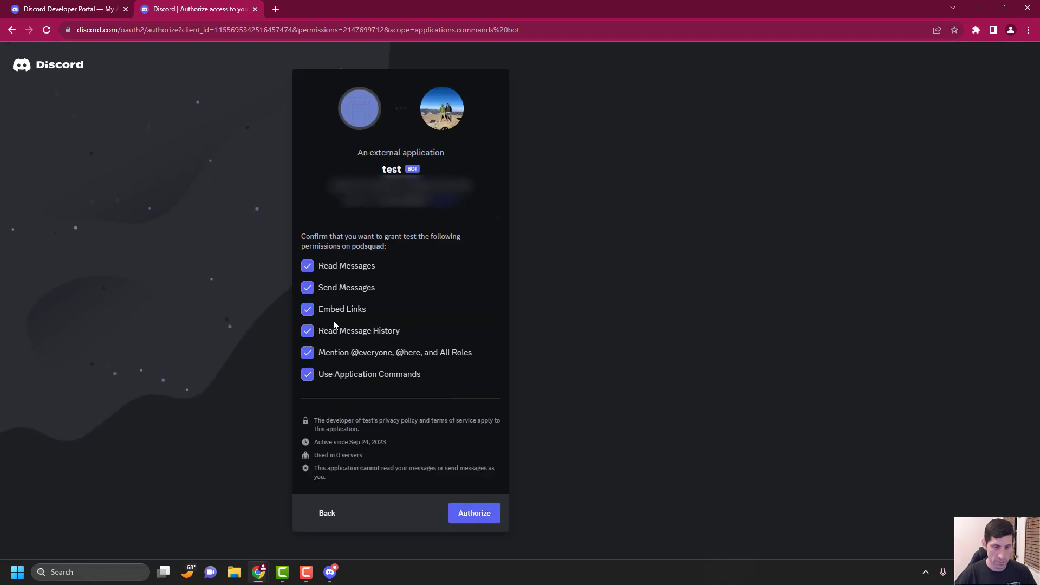
click(485, 509)
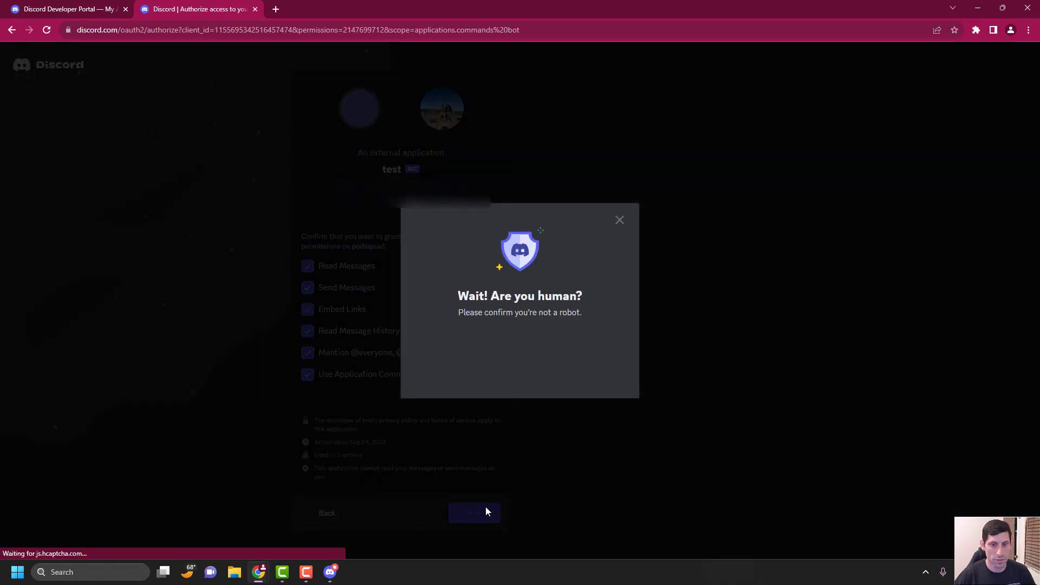
click(456, 351)
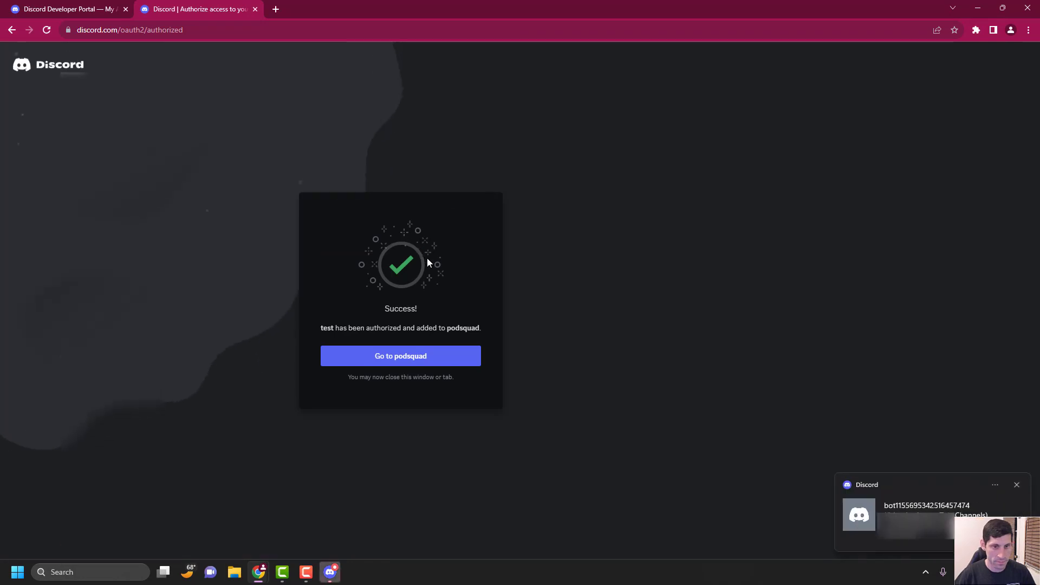
Step: Switch to the Discord app to check the new bot in podsquad's member list, and return to the OAuth2 URL Generator page
click(917, 504)
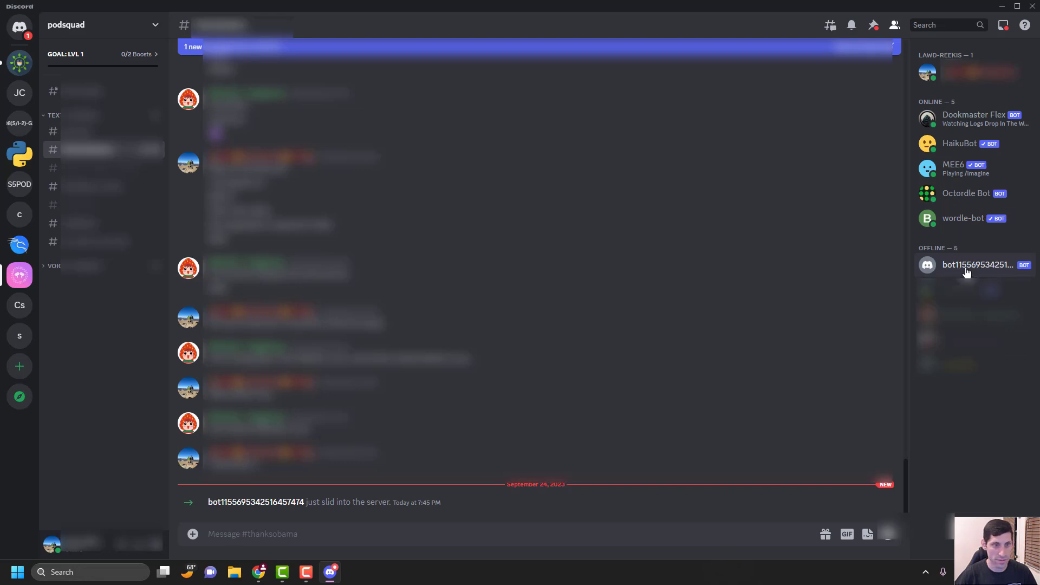
click(1001, 6)
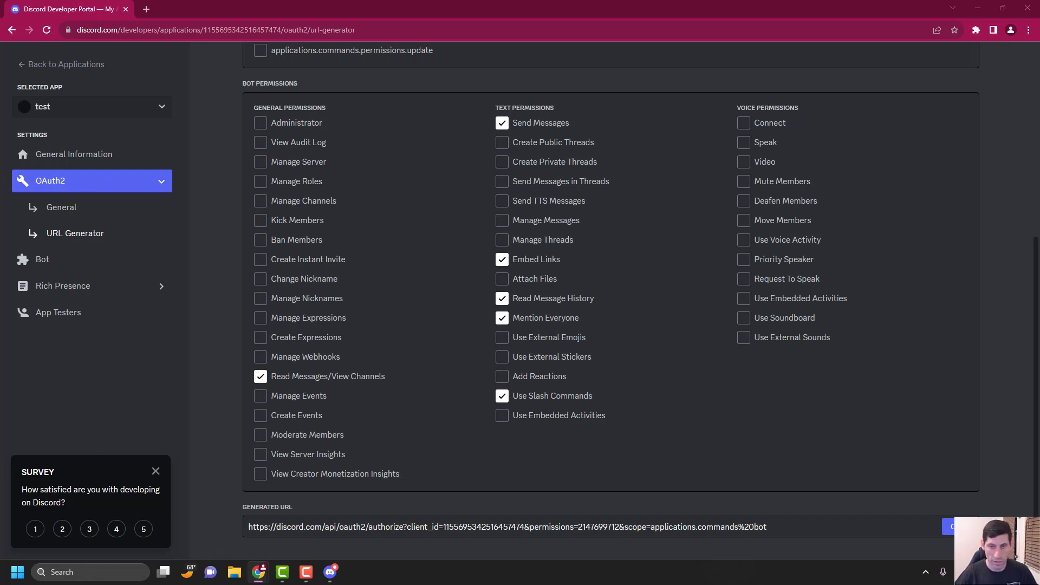
scroll(273, 263, up, 5)
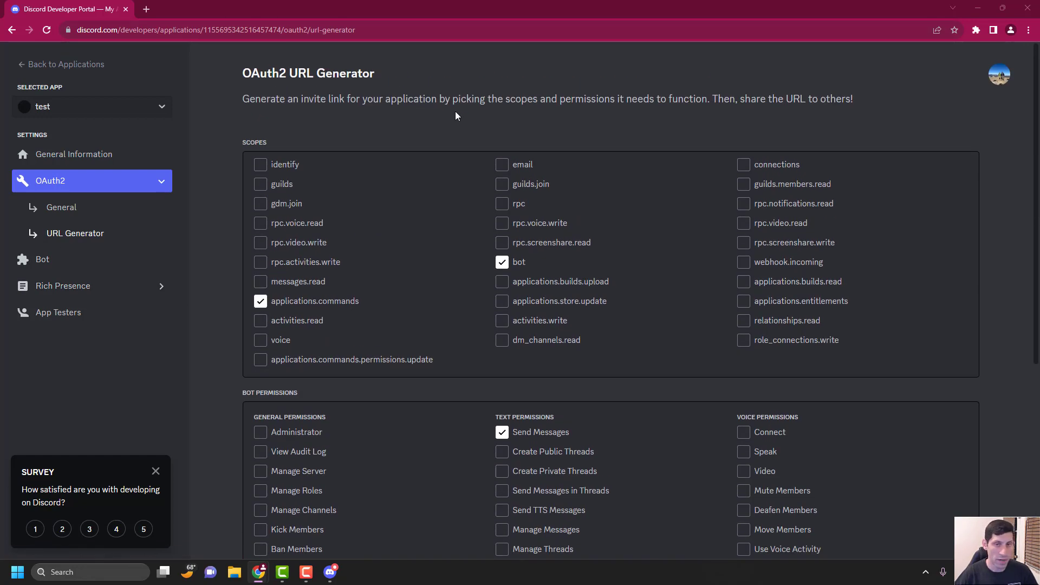
click(982, 5)
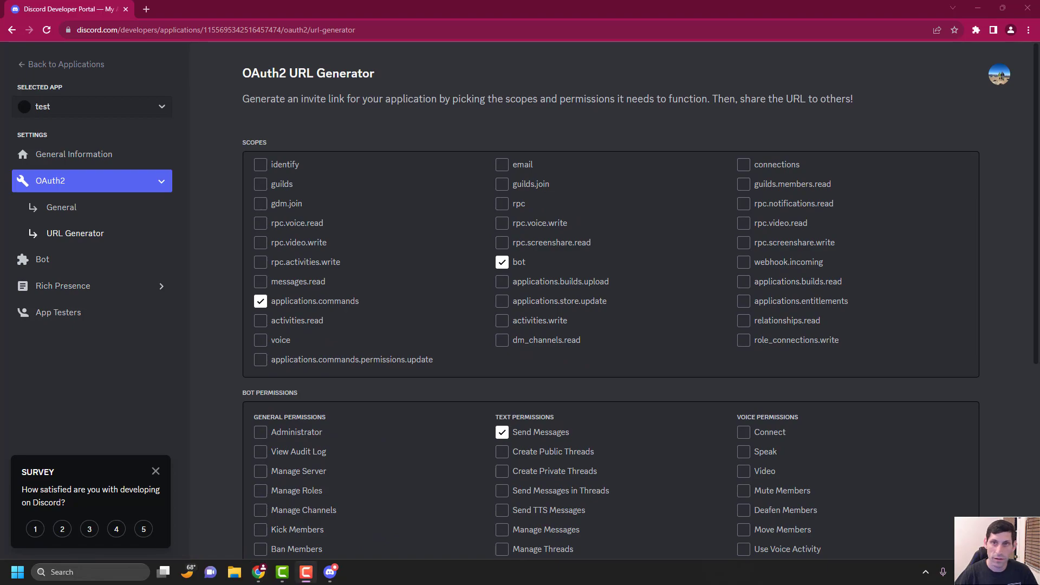